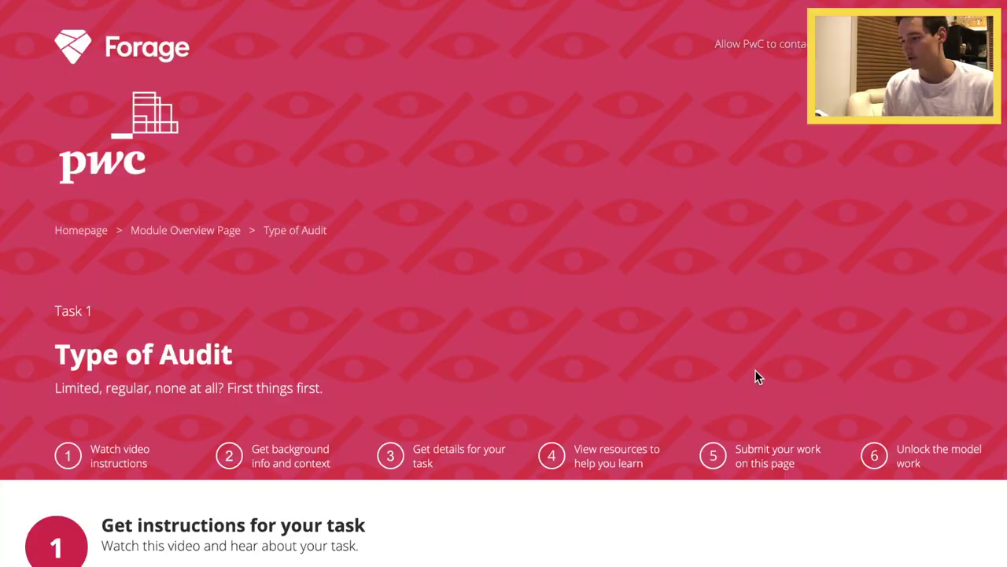
Step: Read the background information for the Type of Audit task, including the question of what form the audit should take
scroll(771, 552, down, 5)
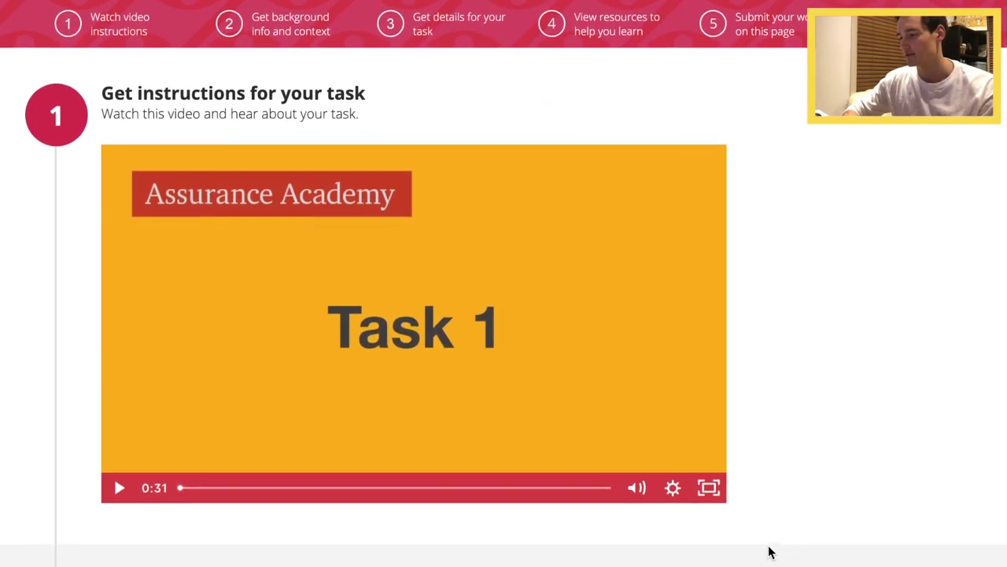
scroll(770, 526, down, 5)
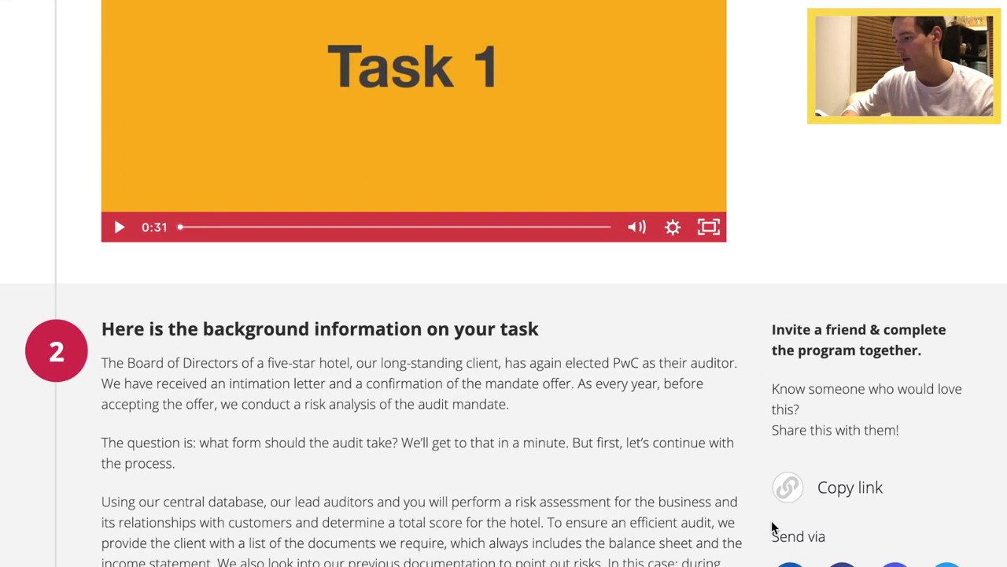
scroll(770, 526, up, 1)
scroll(686, 260, up, 1)
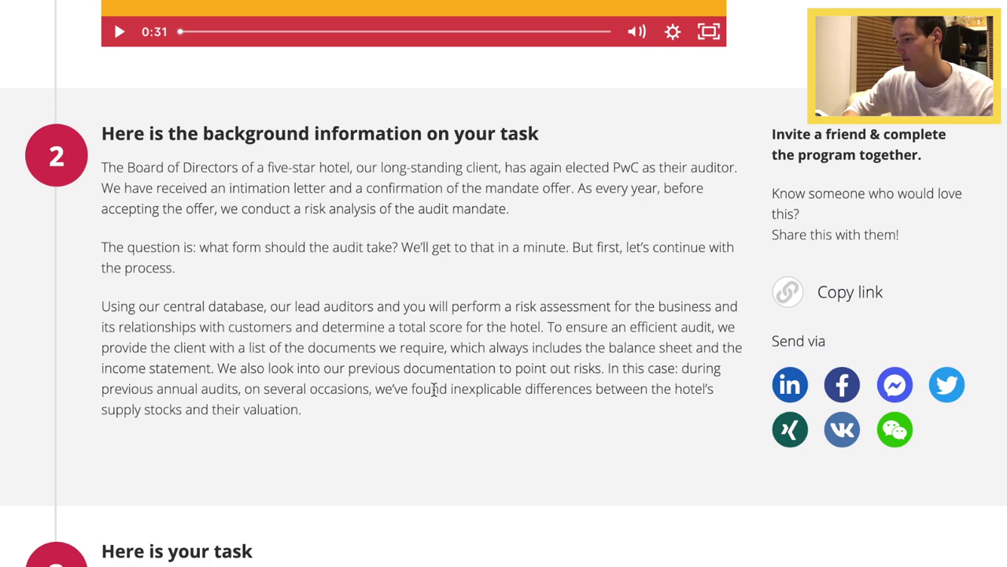
drag(202, 248, 394, 254)
click(405, 288)
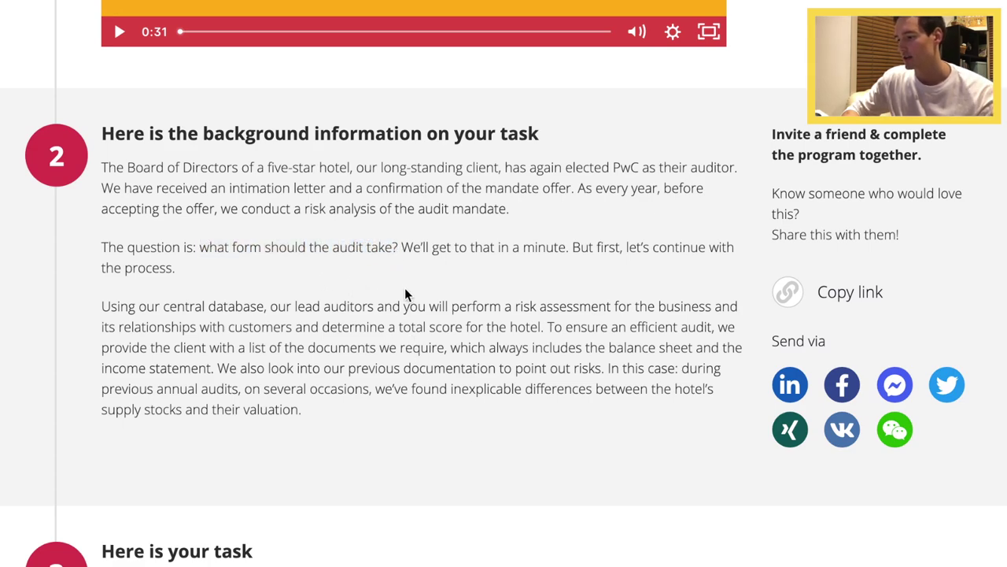
Step: Read the task description and the questions the email must answer about an ordinary, limited or dispensed audit
scroll(590, 426, down, 3)
scroll(590, 426, down, 2)
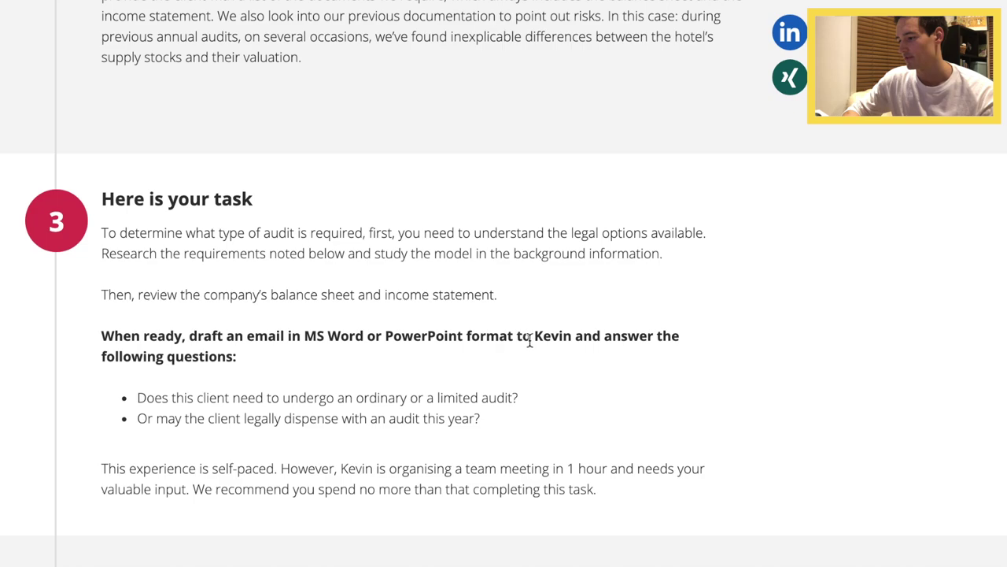
drag(566, 334, 504, 356)
click(503, 358)
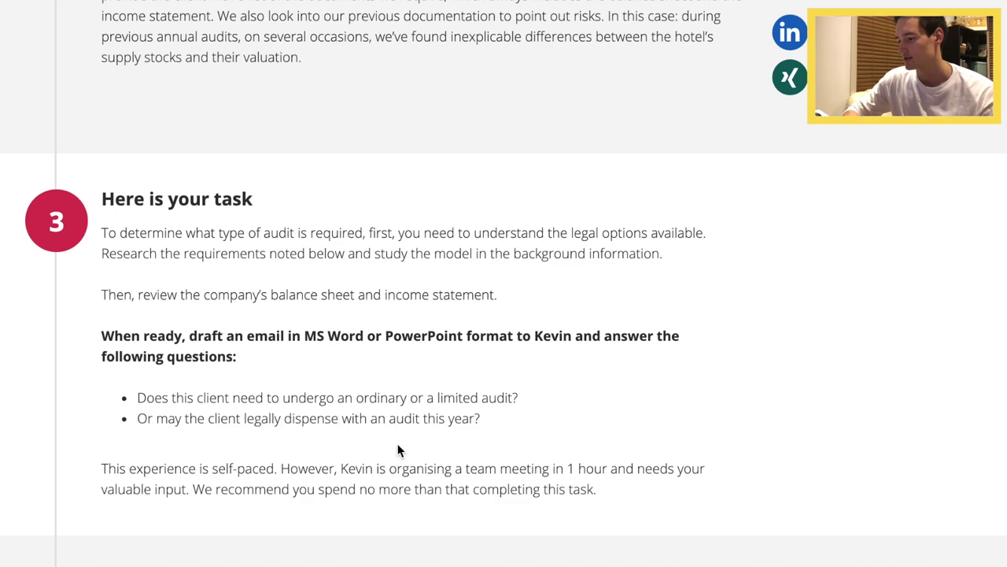
scroll(401, 450, down, 1)
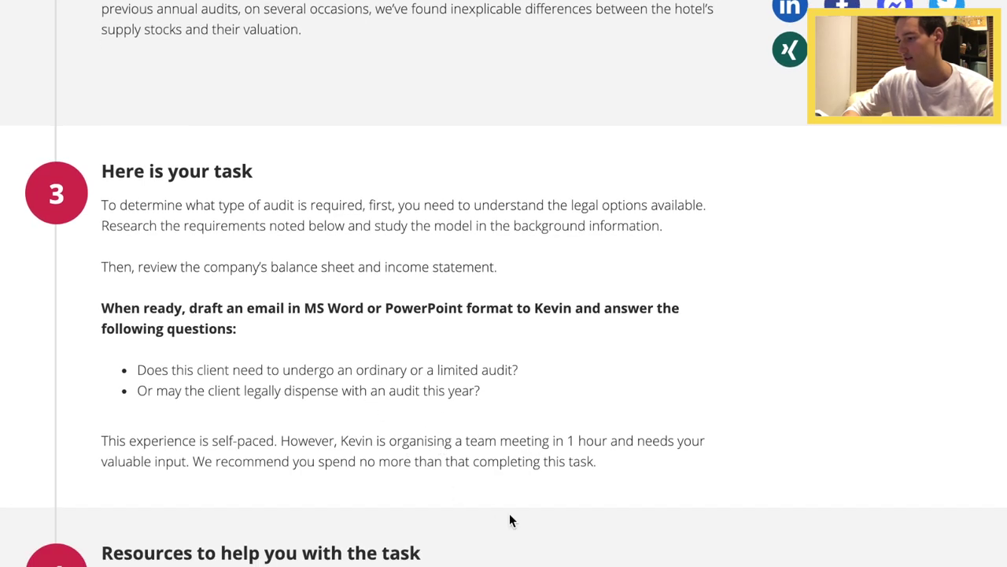
Step: Review the task's four PDF resources and the helpful hint about the hotel's employee and apprentice numbers
scroll(509, 519, down, 8)
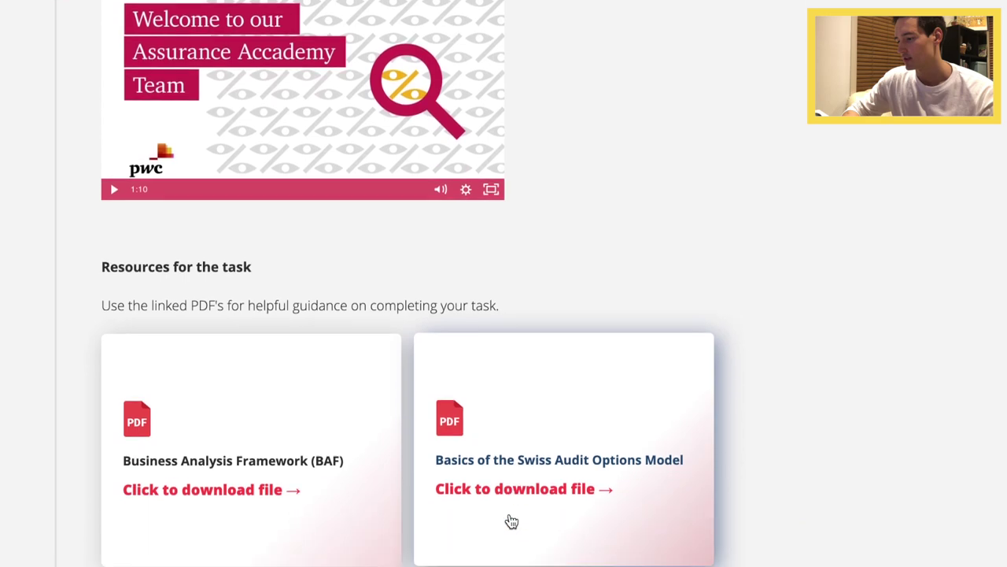
scroll(512, 522, down, 4)
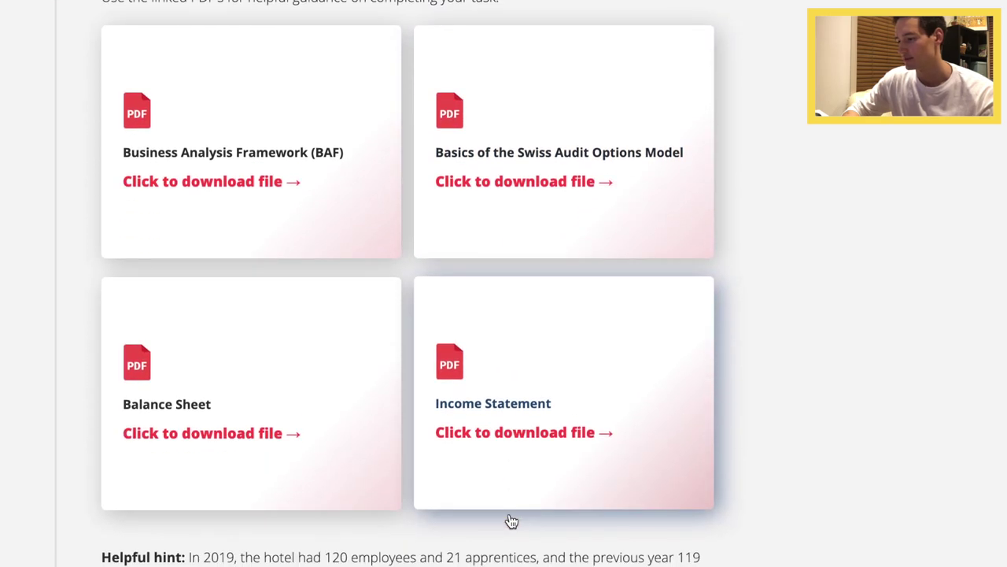
scroll(510, 521, up, 1)
scroll(488, 461, down, 1)
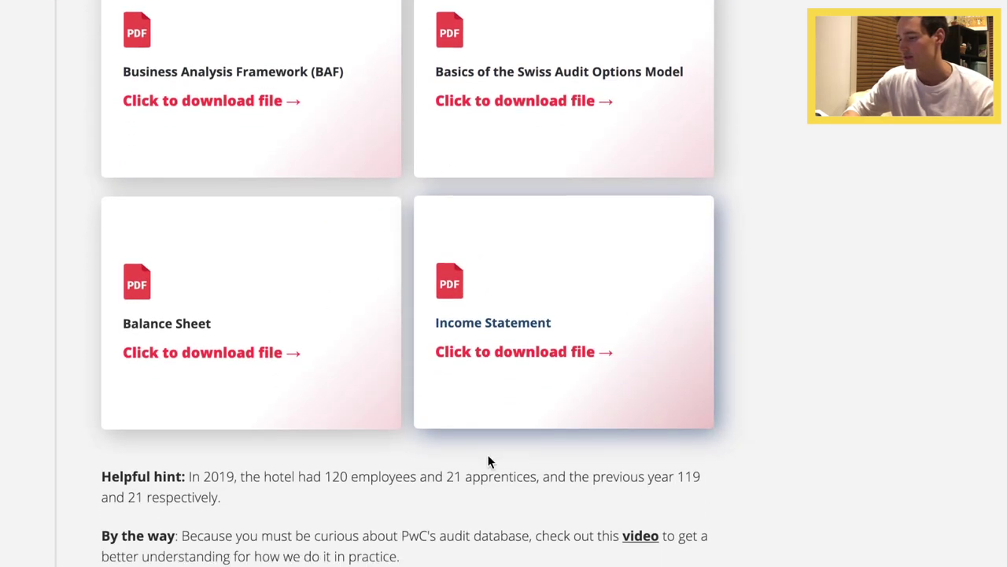
scroll(488, 461, down, 1)
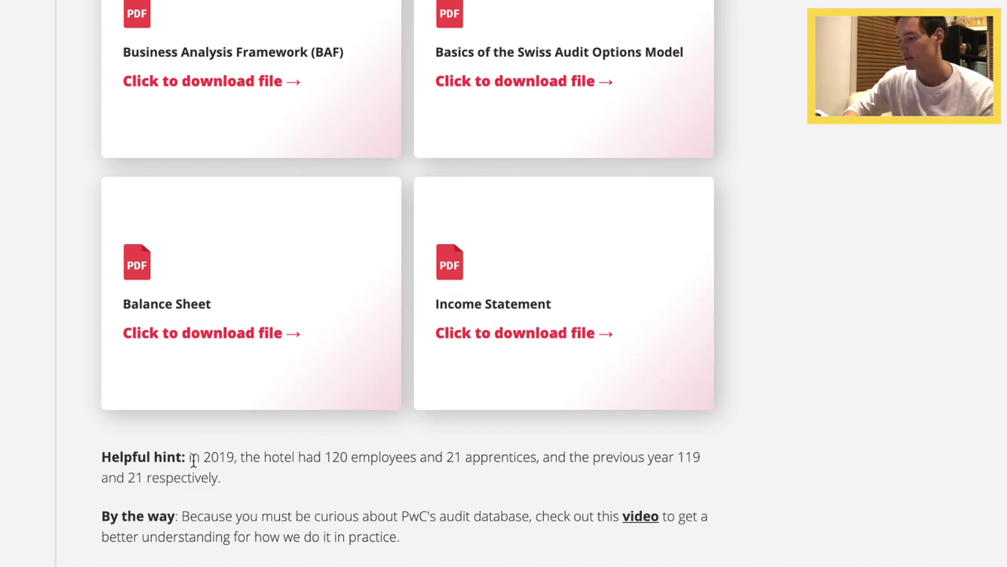
scroll(239, 483, up, 4)
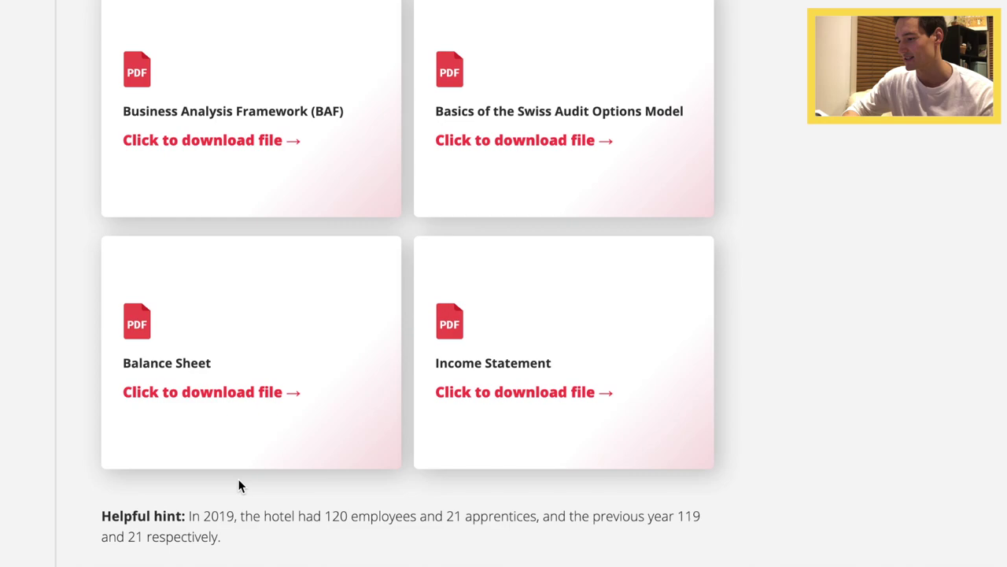
scroll(495, 405, up, 1)
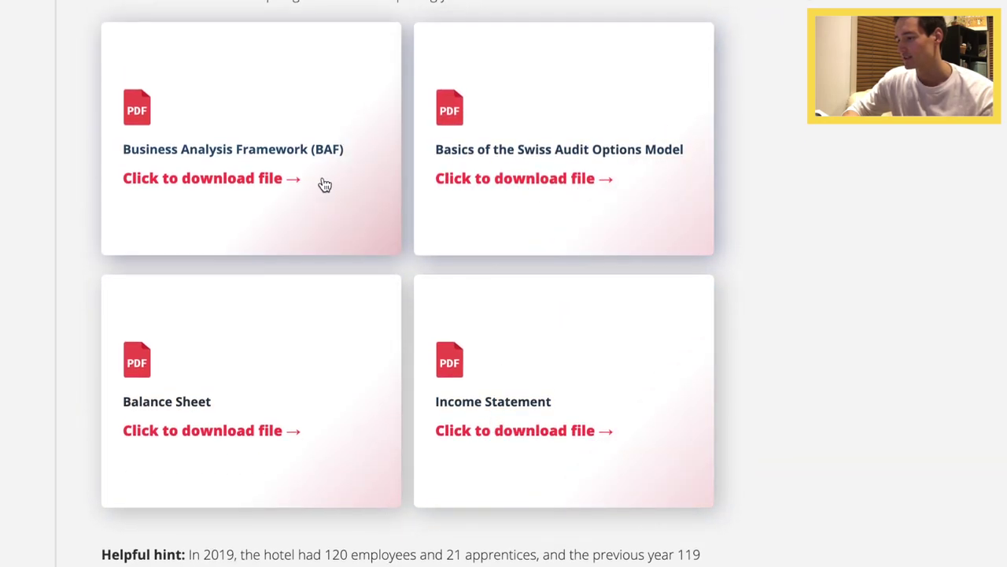
scroll(493, 358, down, 2)
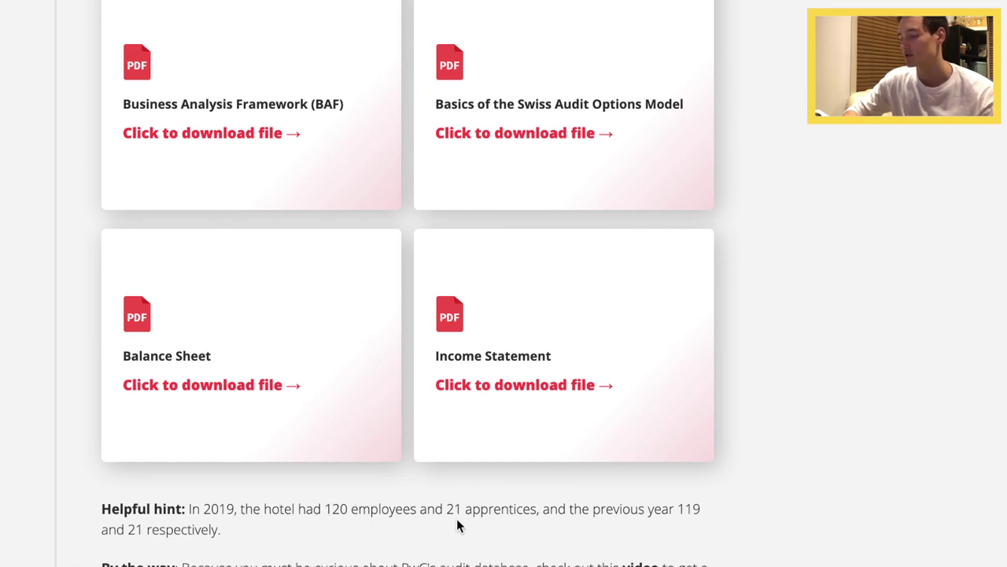
drag(443, 511, 495, 514)
click(511, 516)
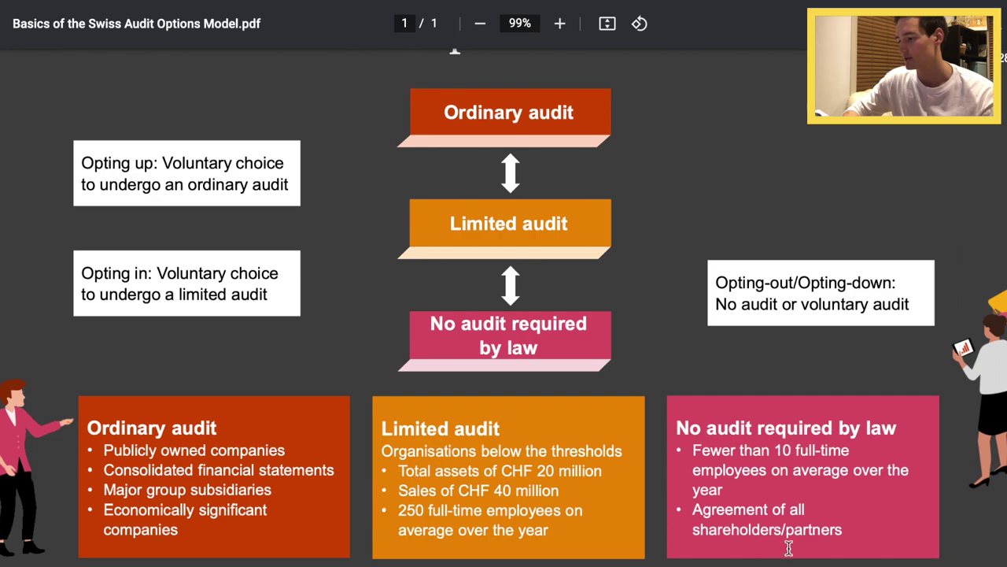
Step: Examine the criteria for no audit, a limited audit and an ordinary audit in the Swiss Audit Options Model PDF
drag(692, 450, 823, 450)
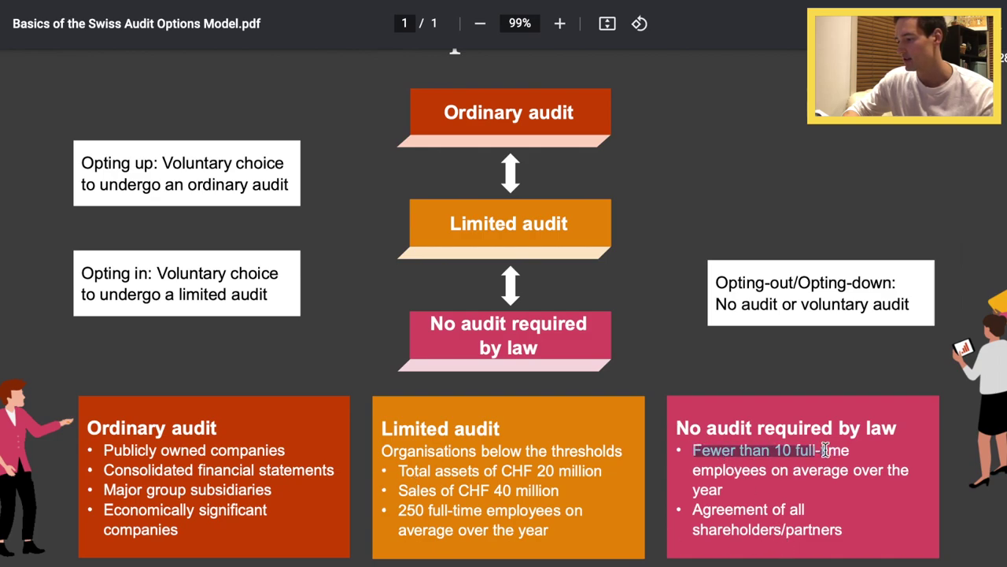
click(827, 453)
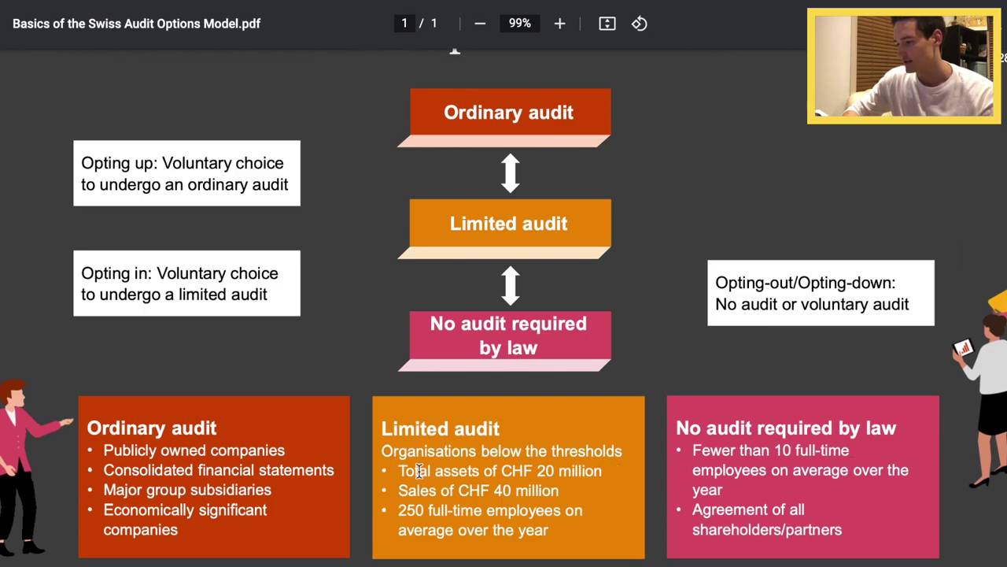
drag(401, 471, 571, 473)
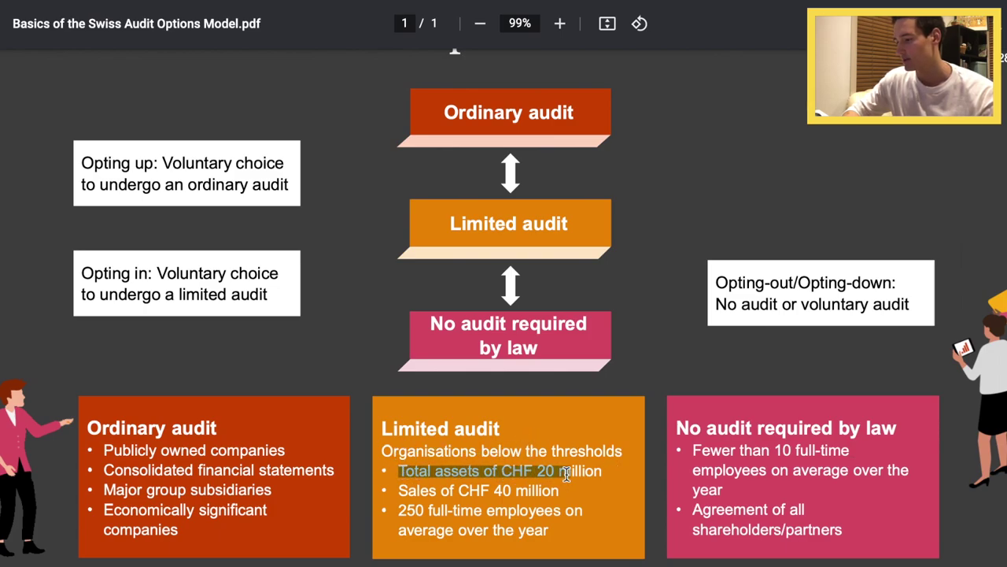
click(580, 472)
drag(399, 489, 565, 491)
click(563, 491)
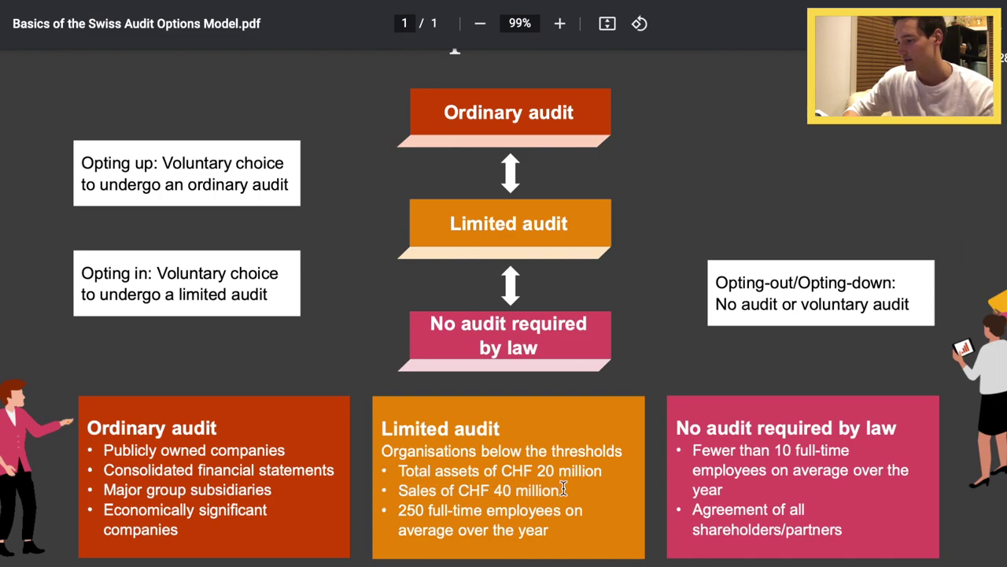
drag(397, 510, 548, 538)
click(564, 540)
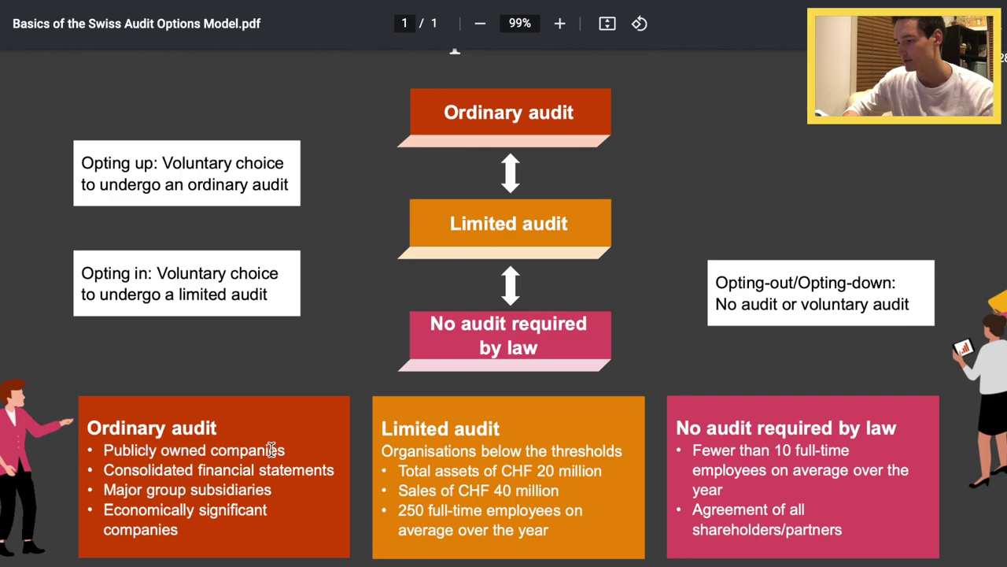
drag(281, 449, 113, 447)
click(173, 475)
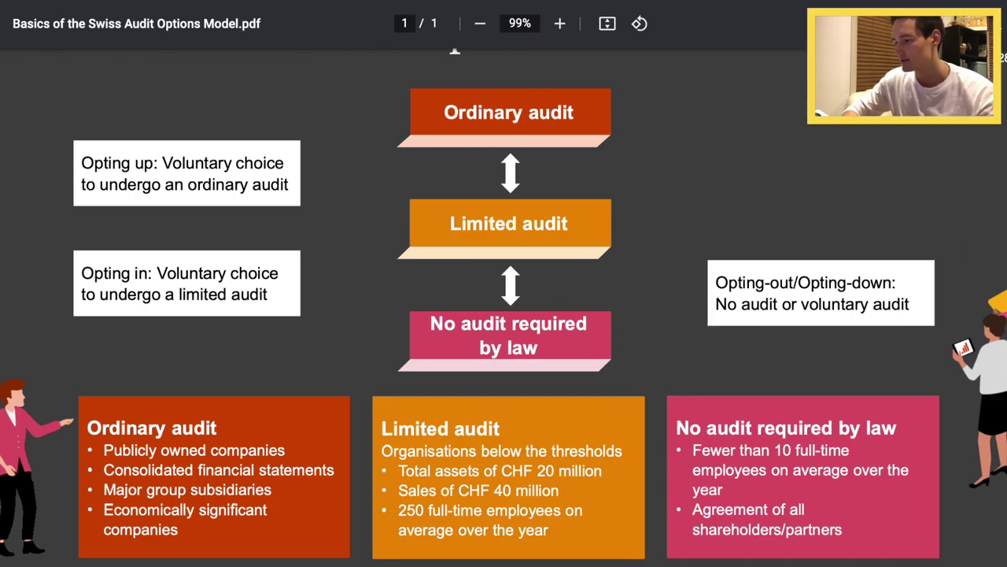
Step: Switch to the Balance Sheet PDF and examine its equity and liabilities page for 2019 and 2018
key(ctrl+Tab)
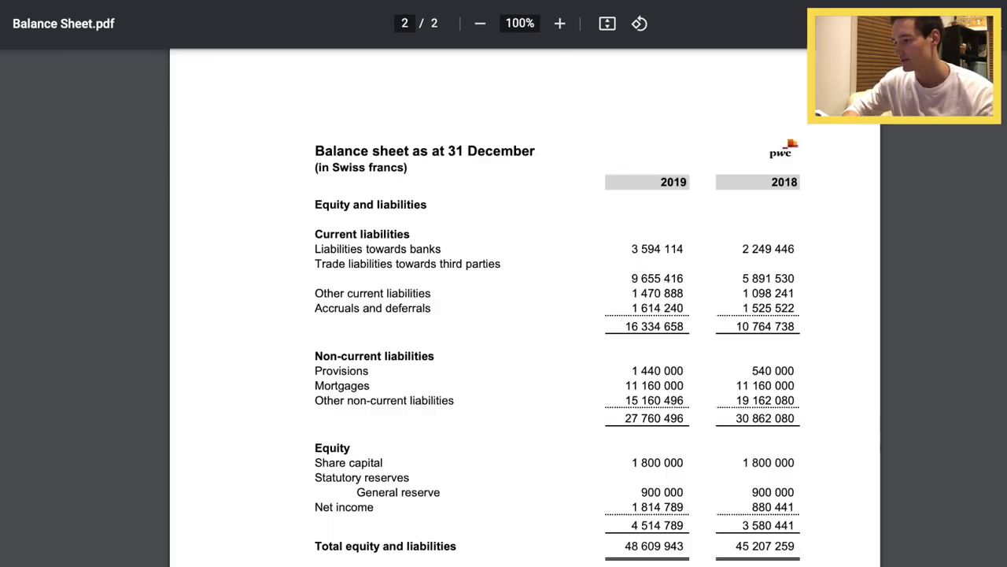
scroll(603, 273, up, 1)
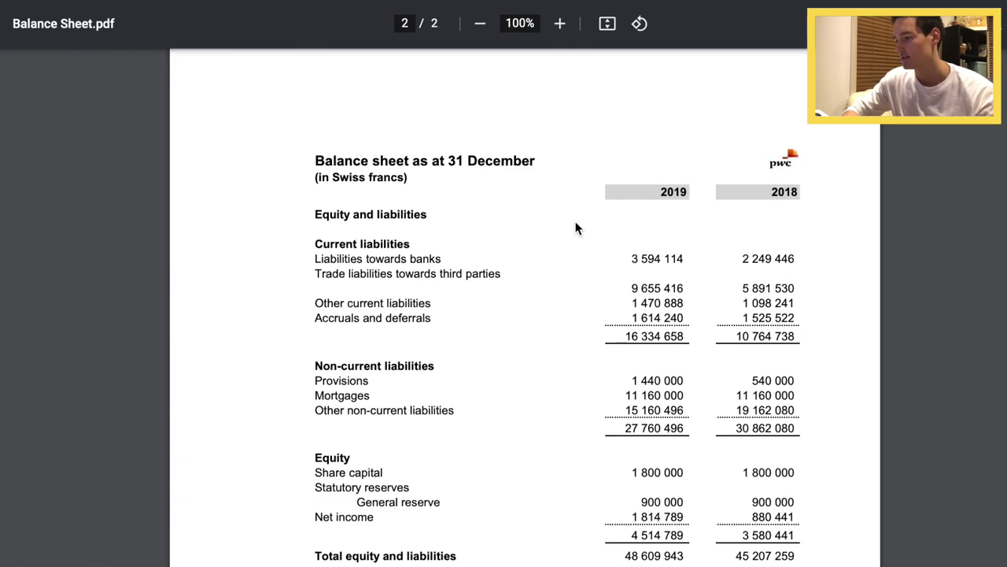
drag(316, 160, 407, 162)
click(447, 201)
scroll(684, 403, down, 1)
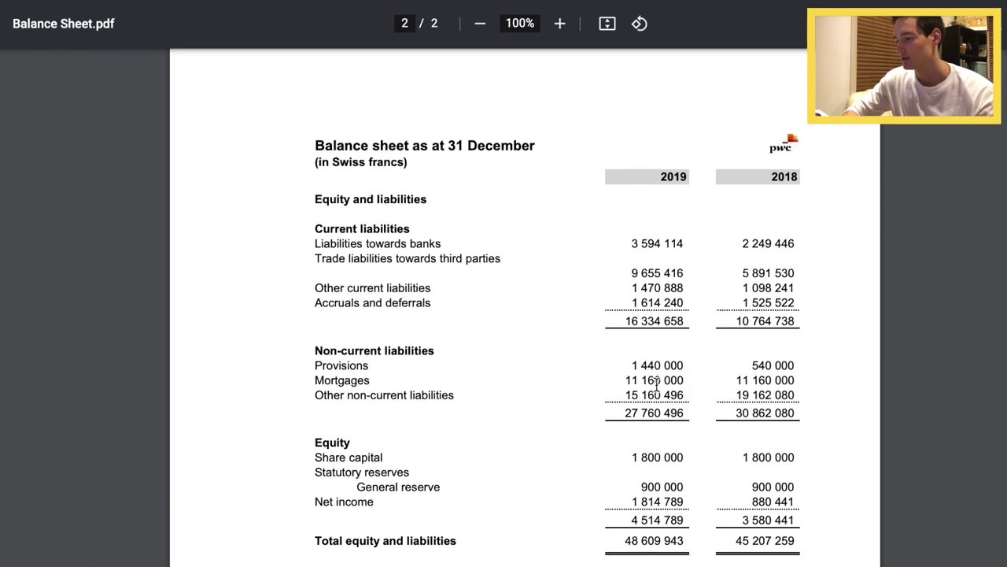
scroll(657, 383, down, 3)
scroll(656, 384, down, 1)
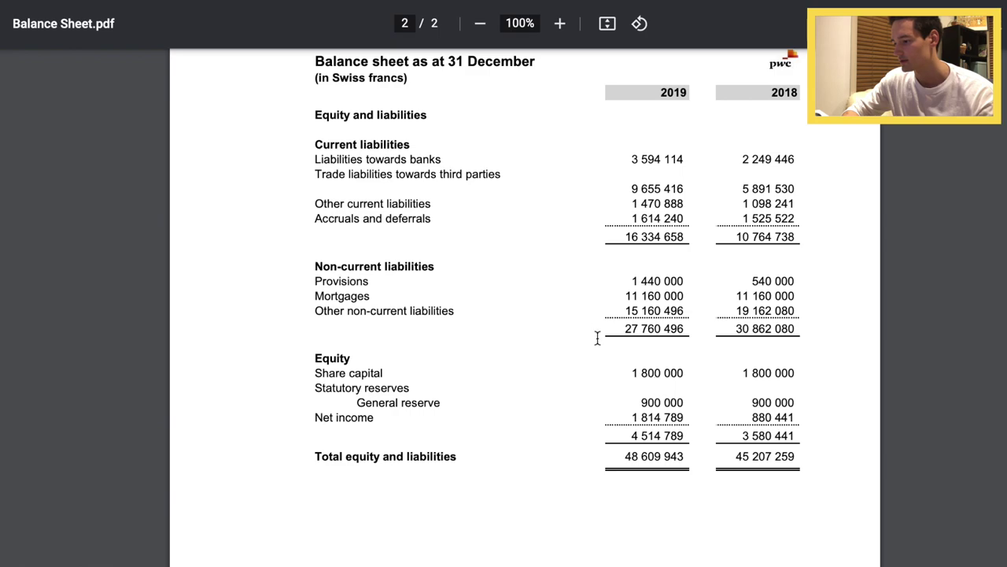
Step: Go to the assets page of the balance sheet and check the total assets for 2019 and 2018
scroll(597, 311, up, 1)
scroll(597, 311, up, 15)
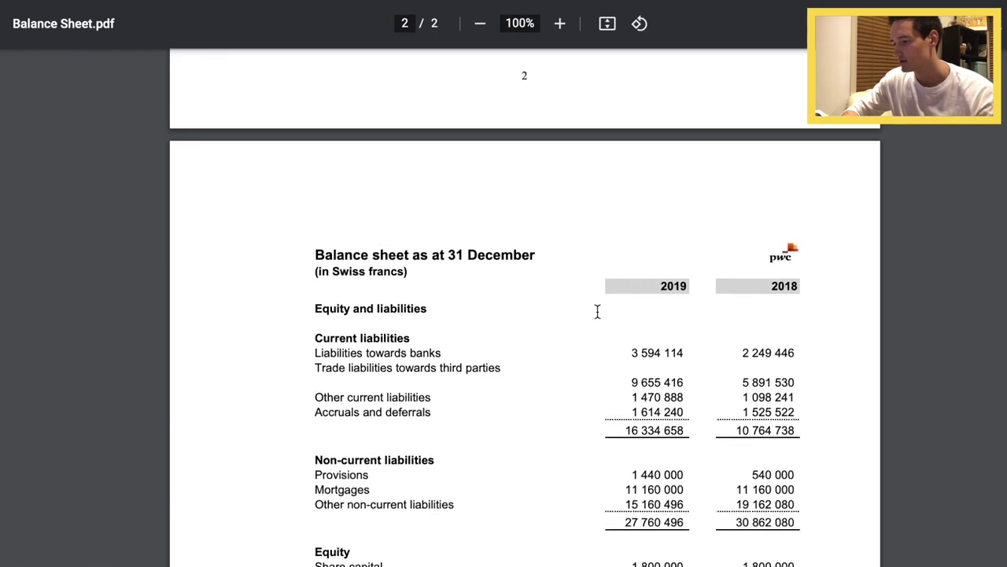
scroll(597, 311, up, 3)
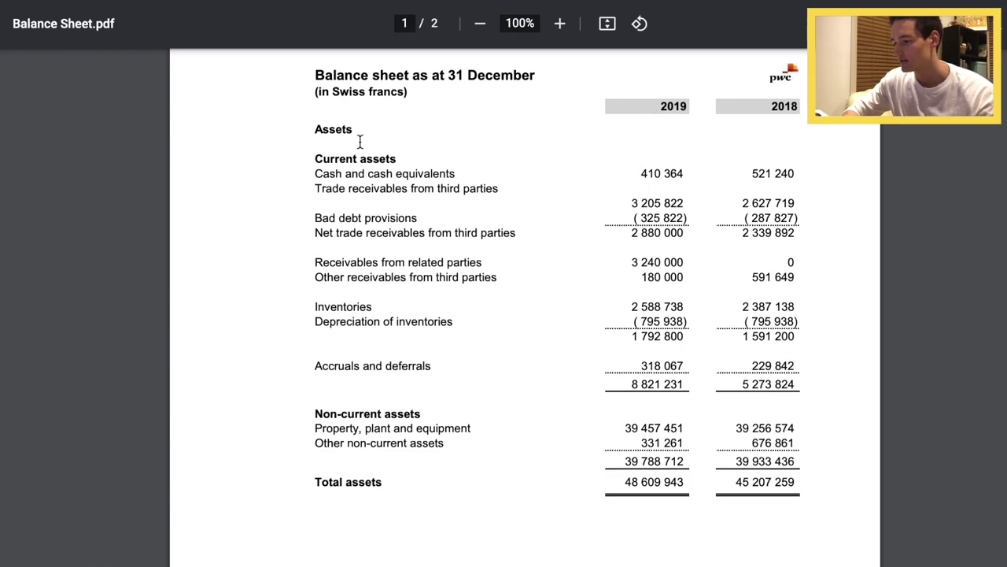
drag(627, 484, 810, 490)
click(810, 490)
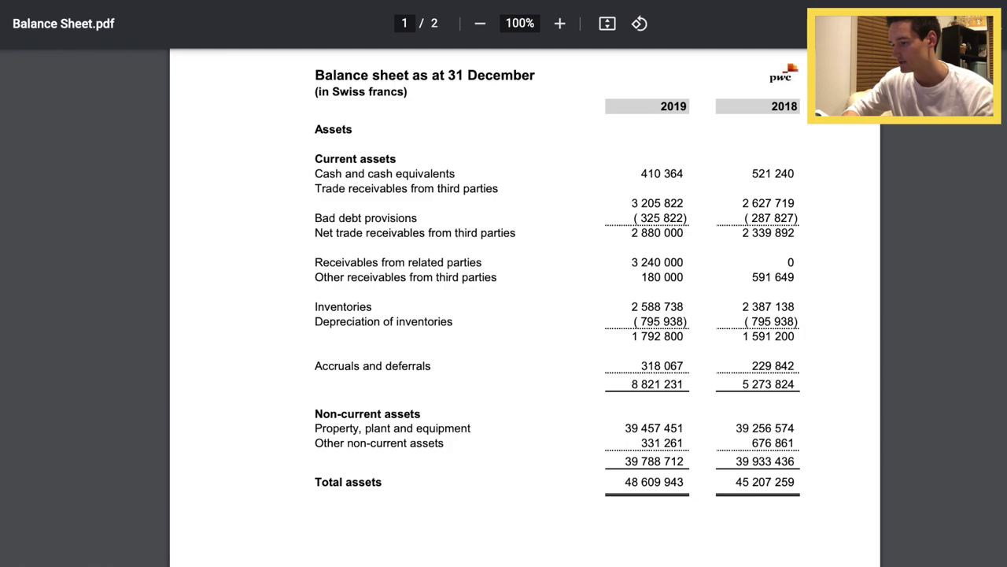
Step: Return to the Swiss Audit Options Model PDF and check the sales threshold for a limited audit
key(alt+Tab)
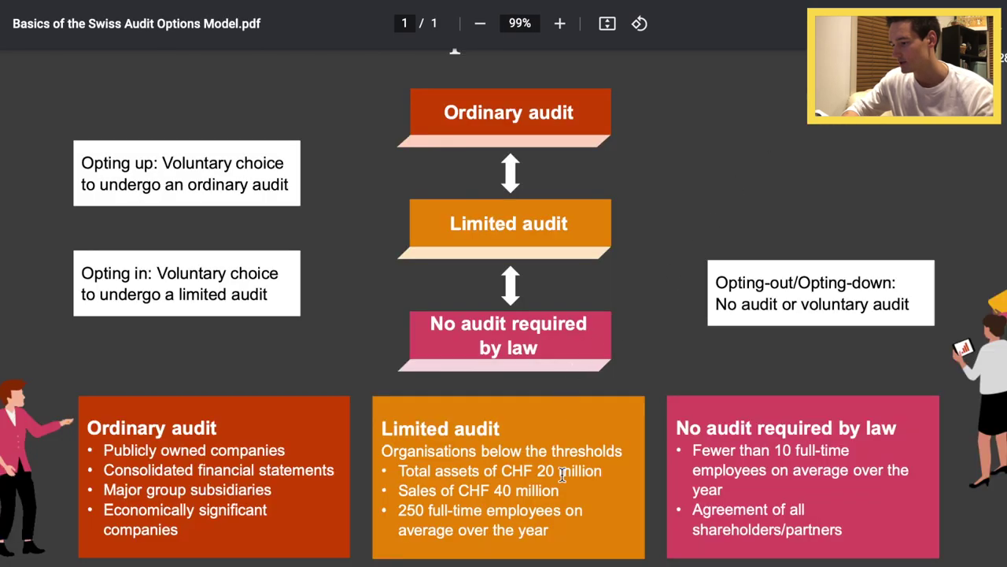
drag(528, 489, 481, 490)
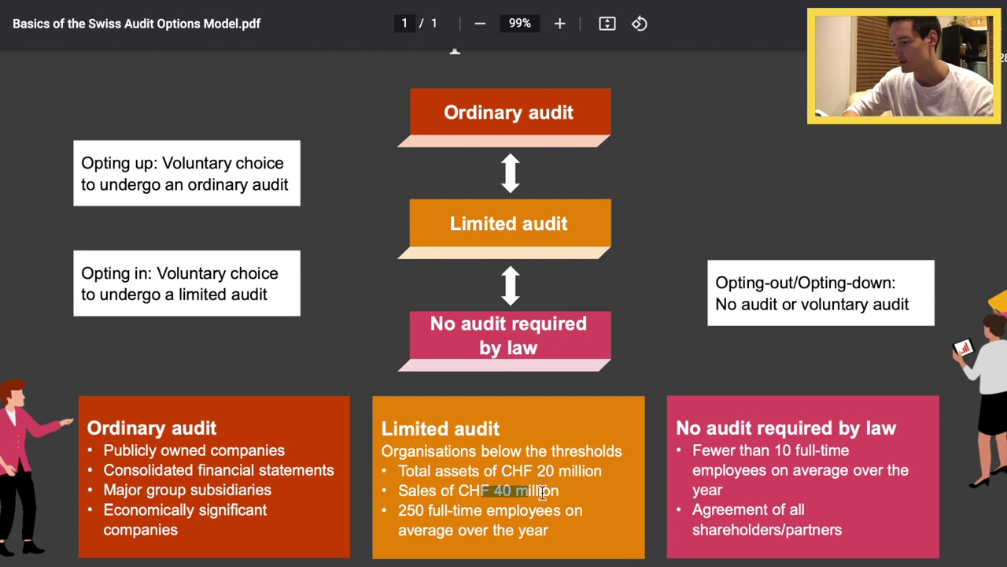
click(543, 492)
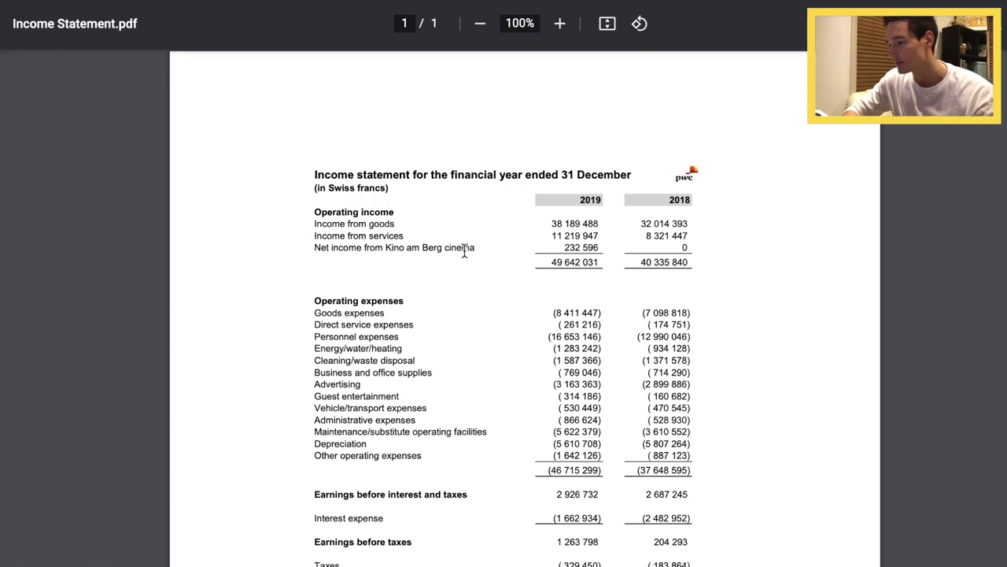
Step: Review the Income Statement PDF and check the total operating income for 2019 and 2018
scroll(493, 290, down, 3)
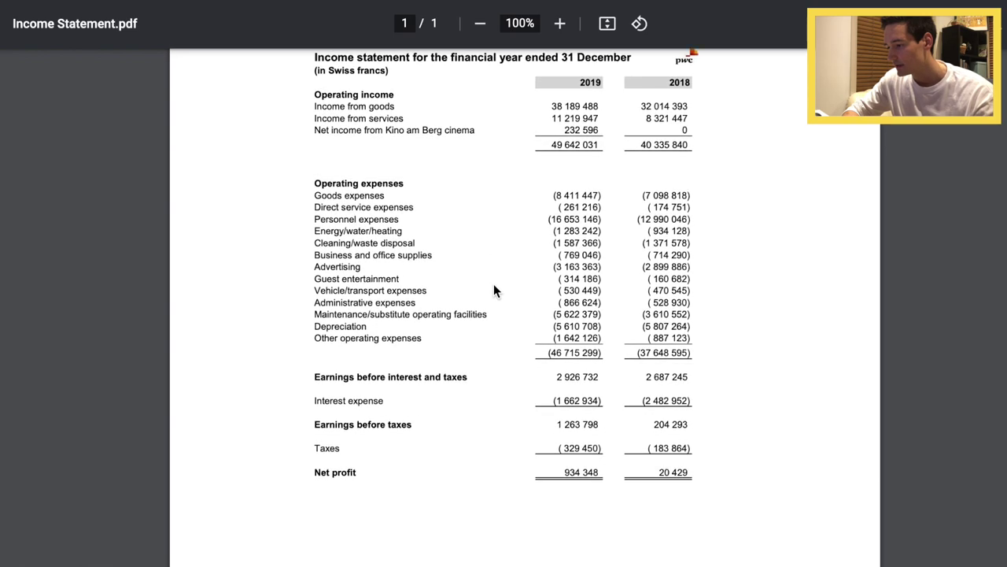
scroll(493, 289, up, 3)
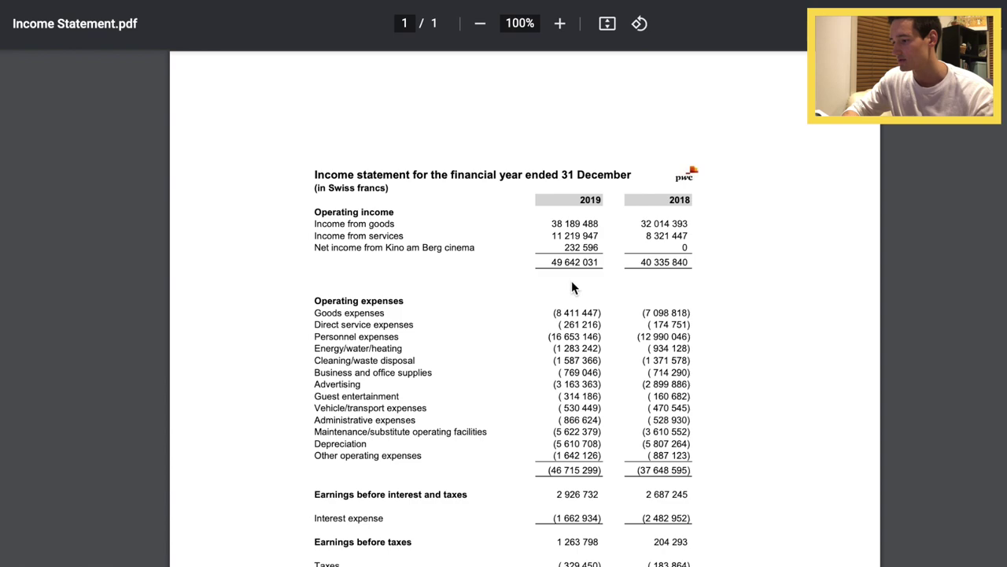
drag(551, 265, 693, 265)
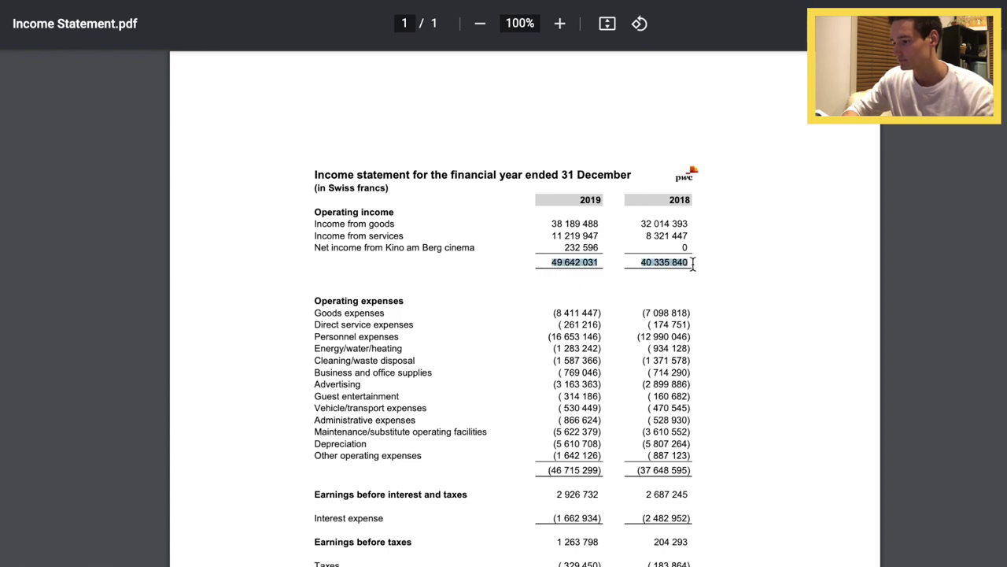
click(751, 266)
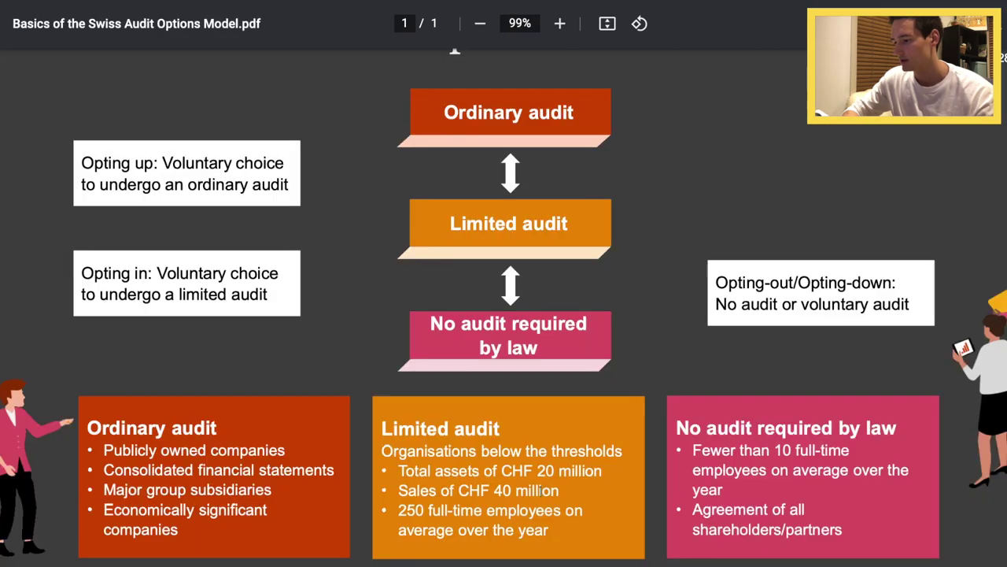
Step: Recheck the sales threshold for a limited audit in the Swiss Audit Options Model PDF
drag(494, 490, 541, 490)
click(579, 494)
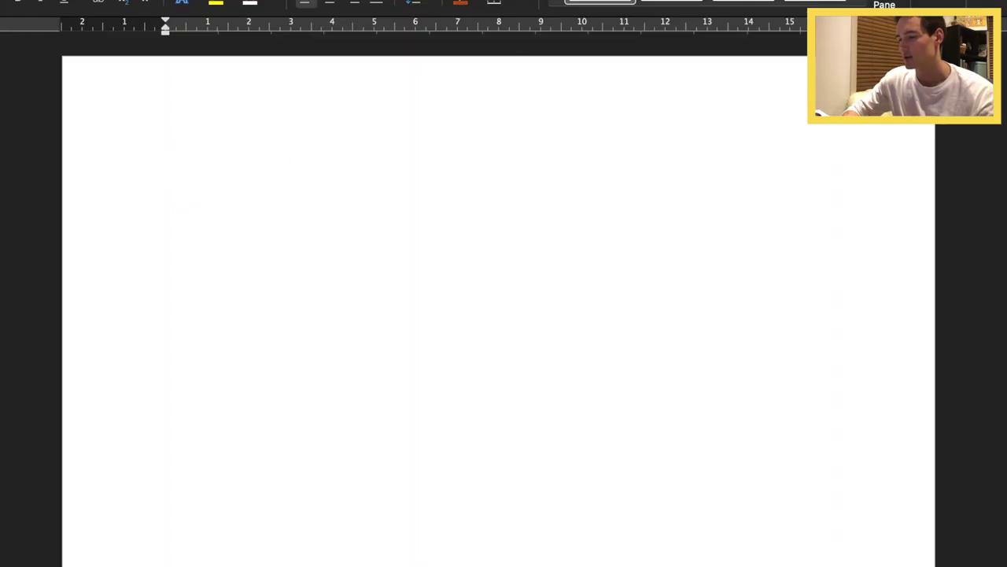
Step: In a blank Word document, greet the recipient and write "Based on the criteria, the client must undergo an ordinary audit."
text(Hi Kevin Based on the )
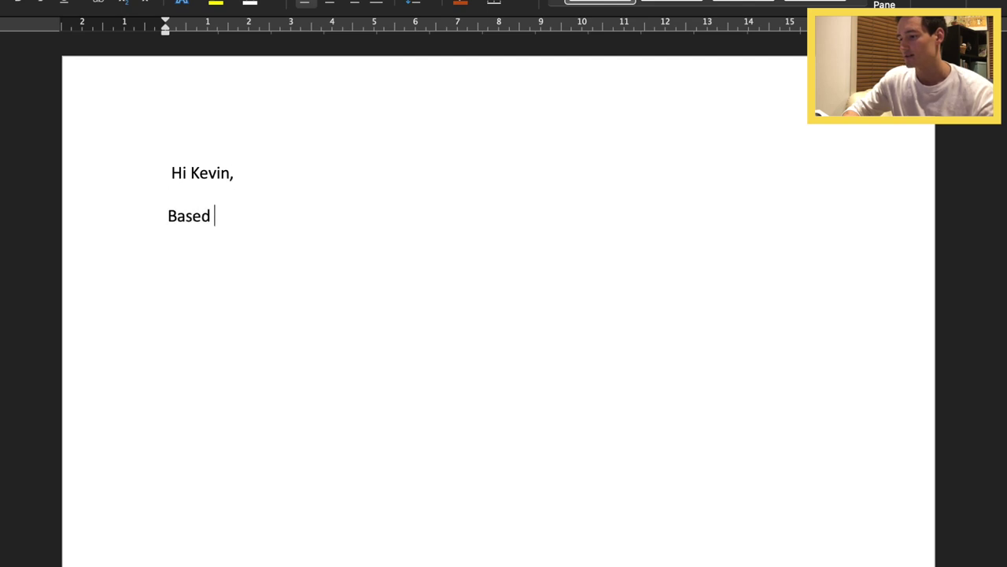
text(criteria)
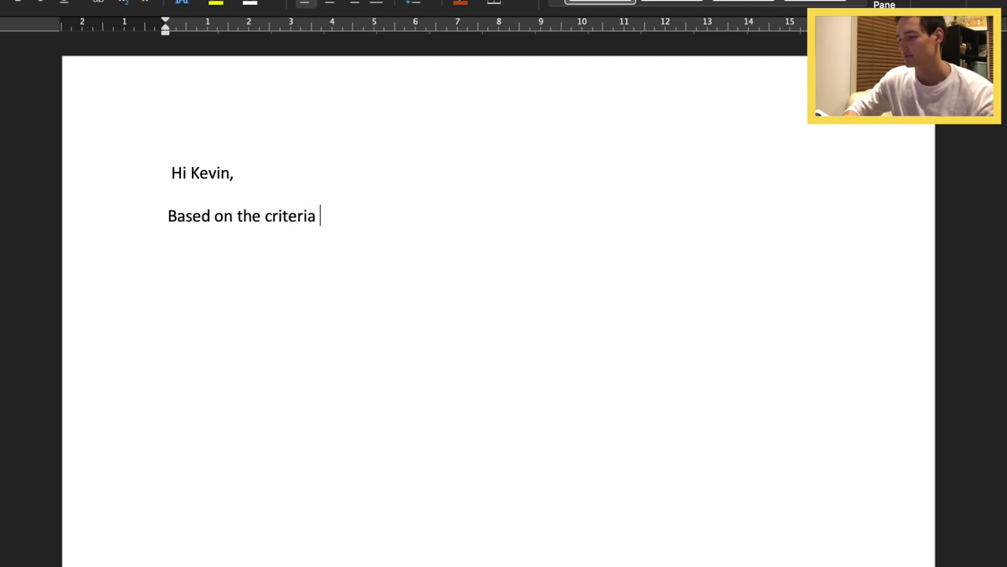
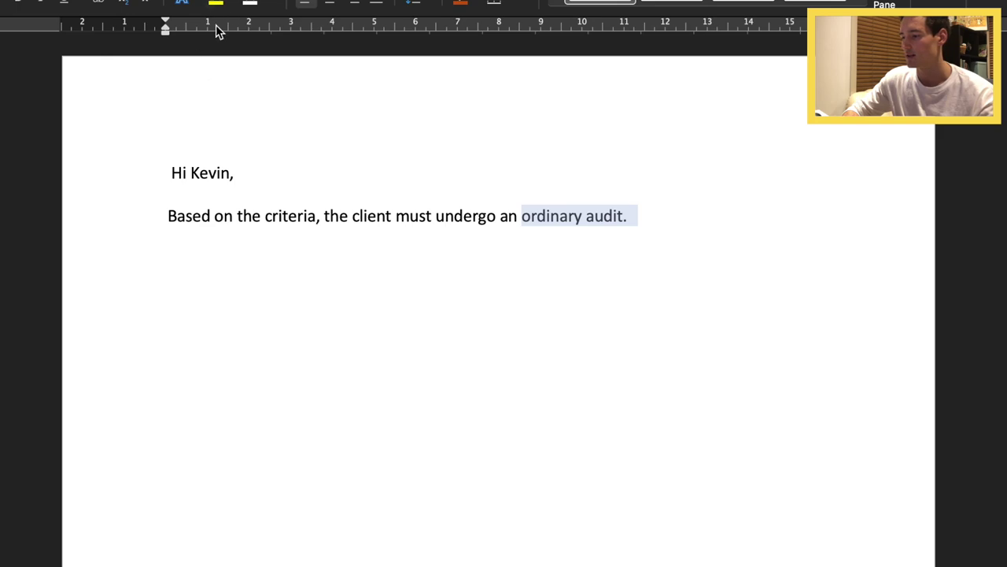
key(Delete)
click(753, 208)
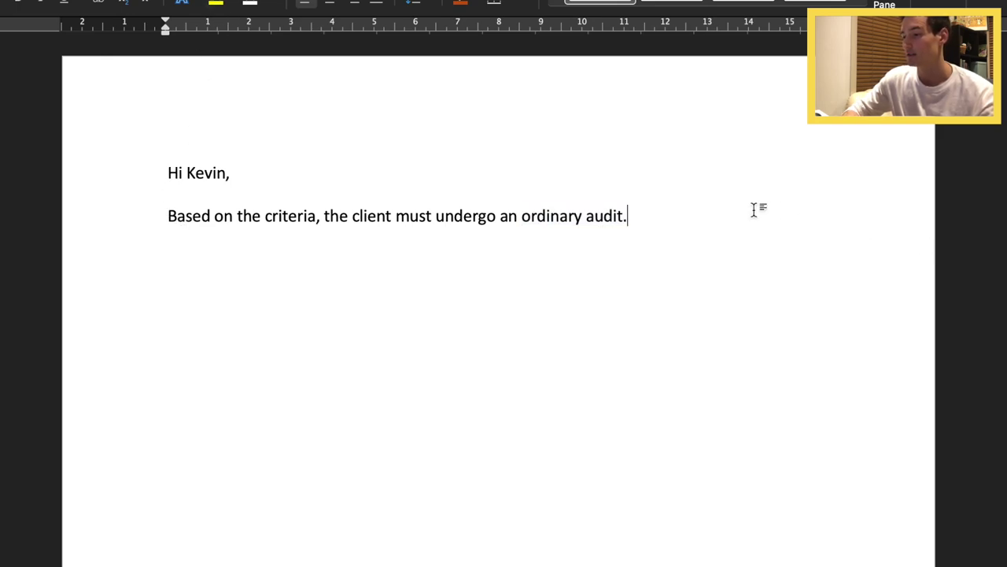
Step: Insert a table of three columns and four rows below the sentence and head its first column "Criteria for Limited Audit"
key(Return)
key(Return)
key(Return)
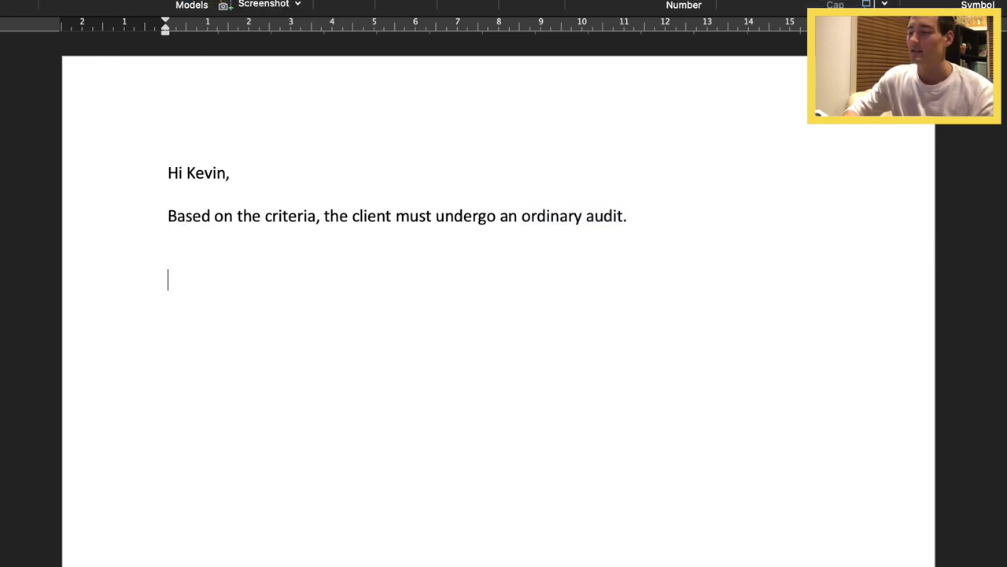
click(16, 2)
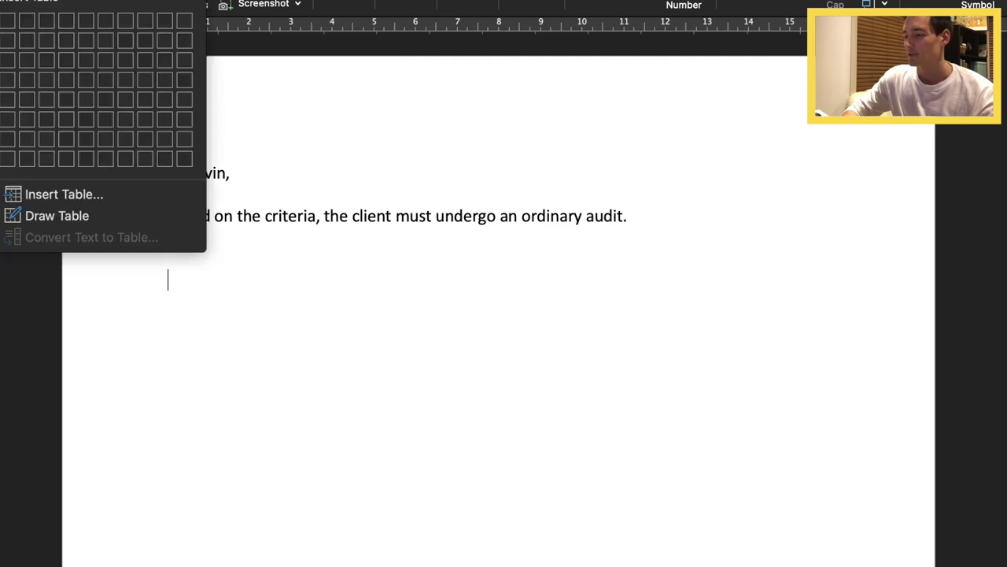
click(39, 73)
text(Criteria for Limited Audit)
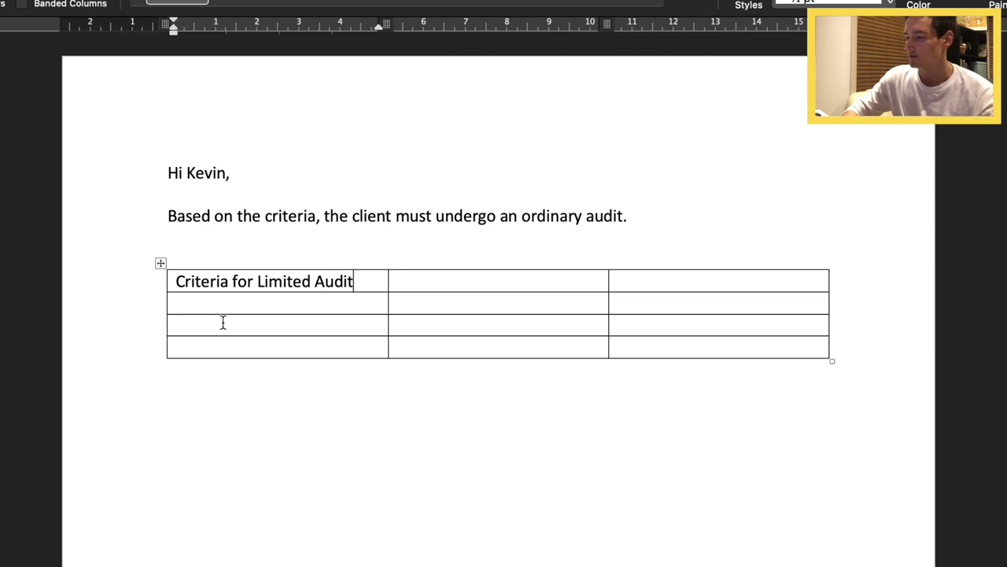
Step: List the criteria in the first column: "Total Assets < CHF 20 million", "Sales < CHF 40 million" and "Full Time Employees < 250"
click(226, 304)
text(Total Assets)
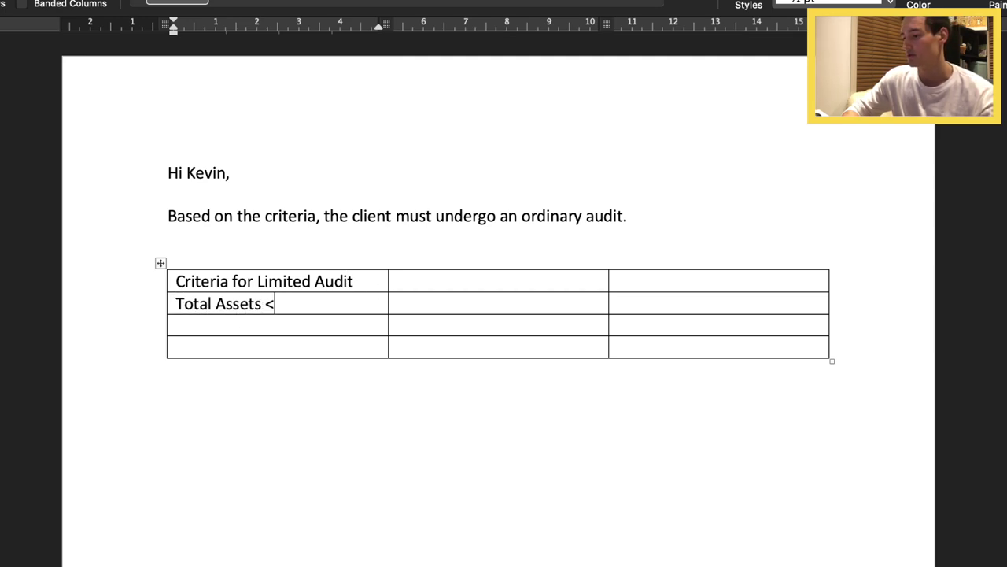
text( < CHF 20 million)
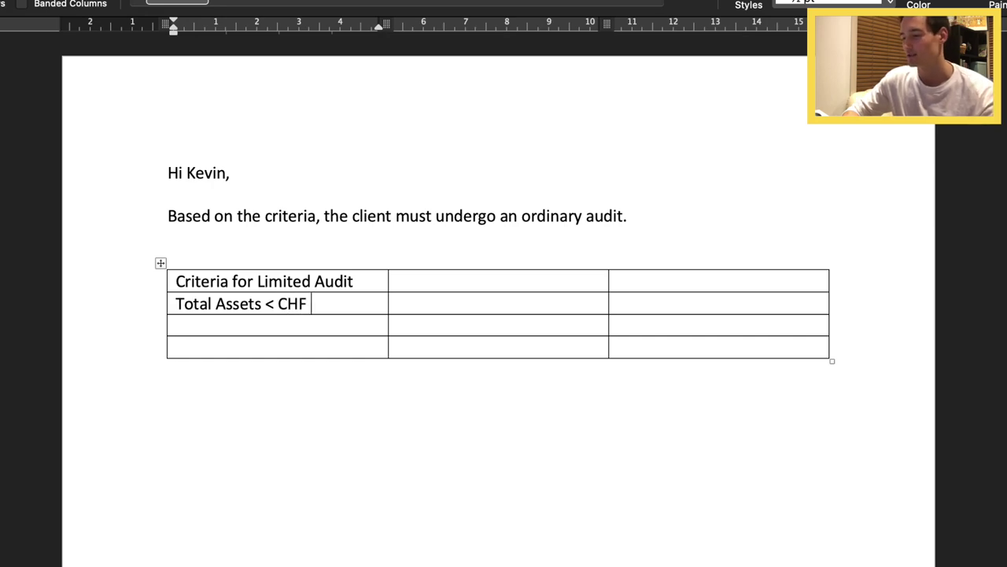
click(381, 343)
text(Sa)
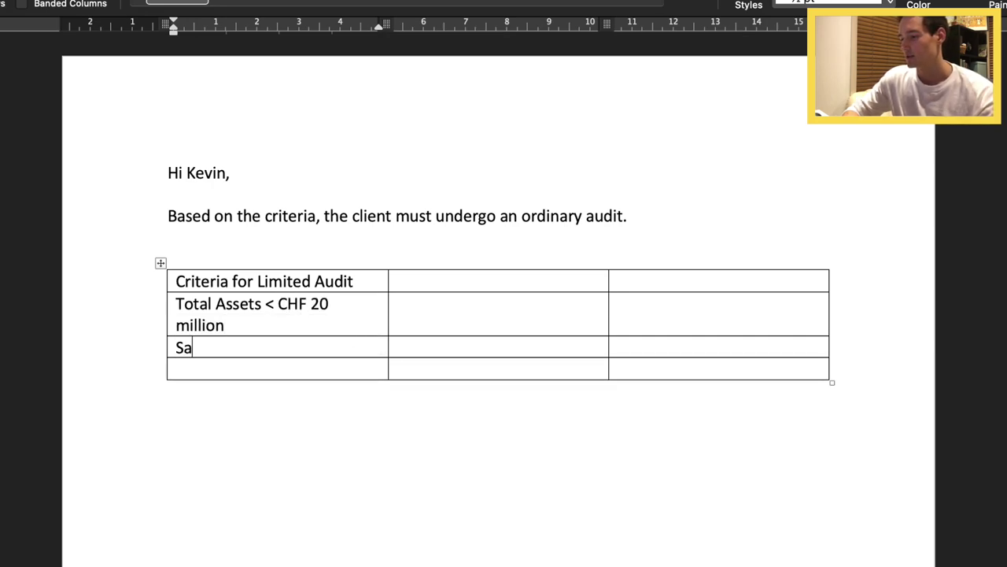
text(les < CHF 40 )
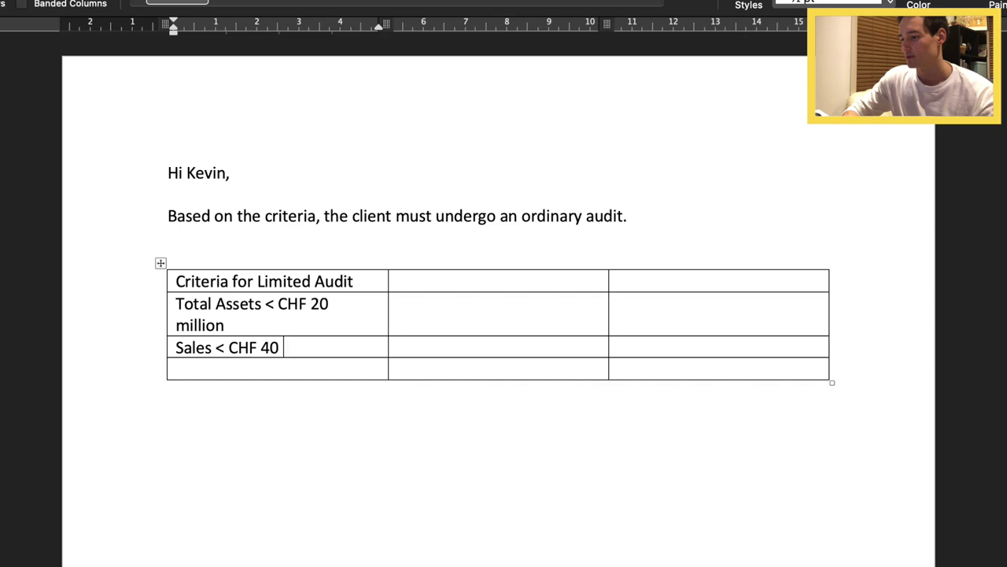
text(millionFu)
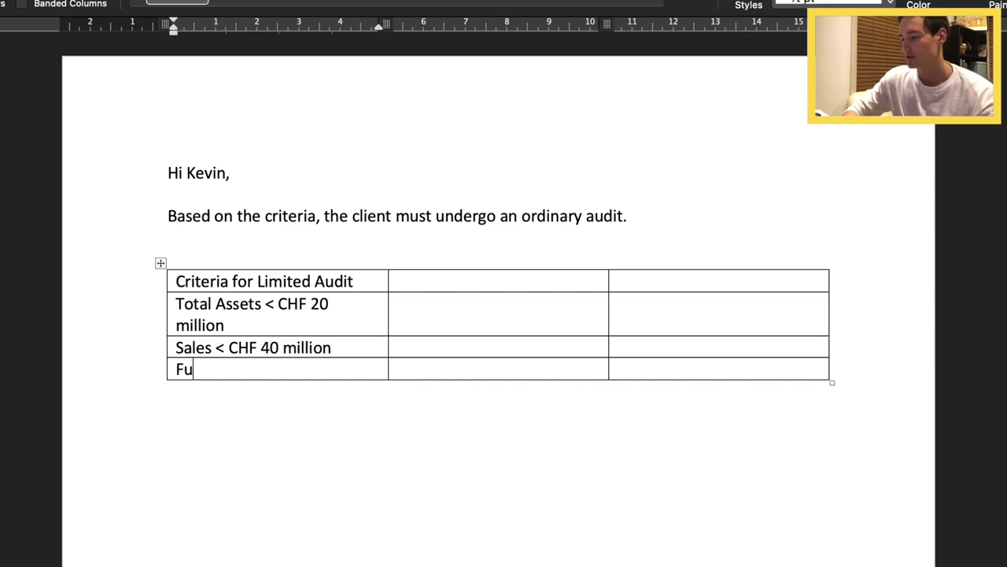
text(ll Time Employees < 250)
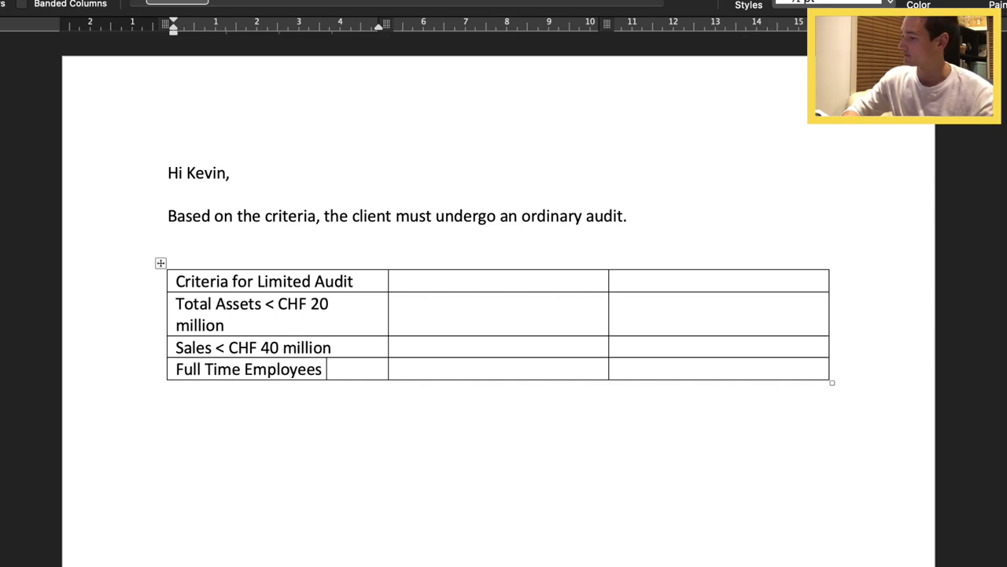
Step: Head the second and third table columns "Client (2018)" and "Client (2019)"
key(Tab)
click(397, 280)
text(Client (201)
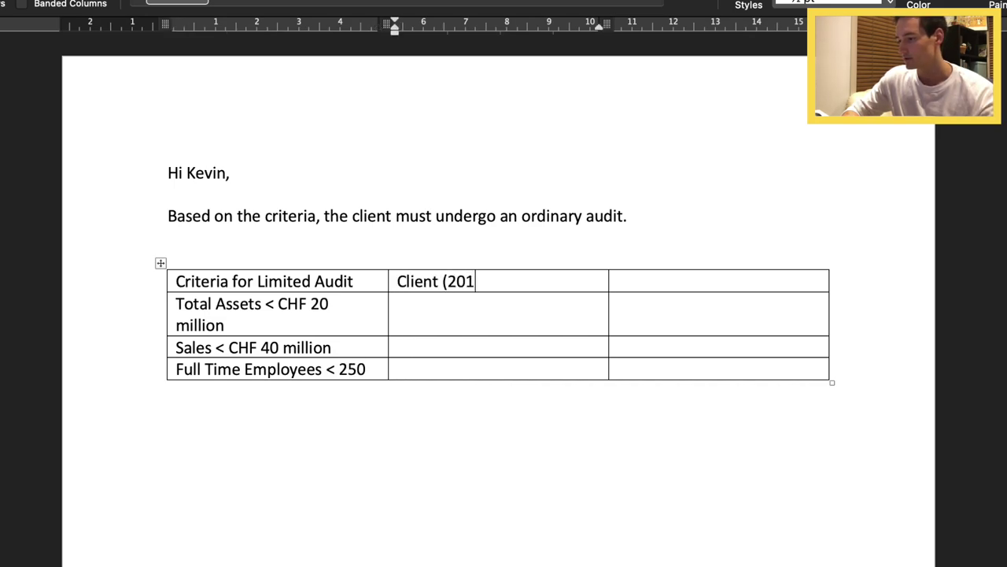
text(8)Client (2019)
Step: Fill both client columns with No for total assets, No for sales and Yes for full-time employees
key(shift+Tab)
text(No)
key(Down)
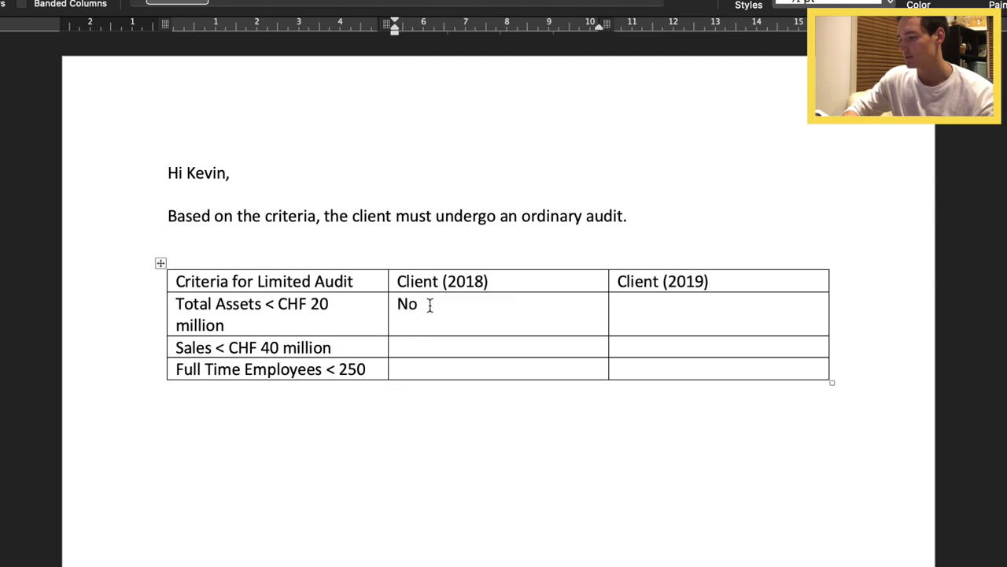
text(No)
key(Tab)
key(Up)
text(No)
key(Down)
text(No)
key(Down)
text(Yes)
key(shift+Tab)
text(Yes)
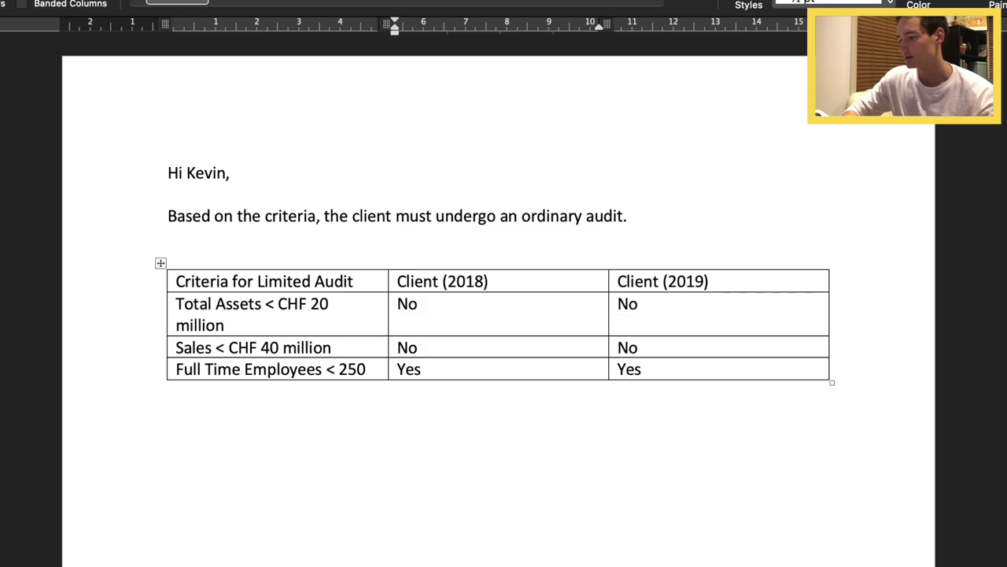
Step: Widen the criteria column to about 9 cm and narrow the two client columns to about 3.5 cm each
drag(388, 305, 489, 305)
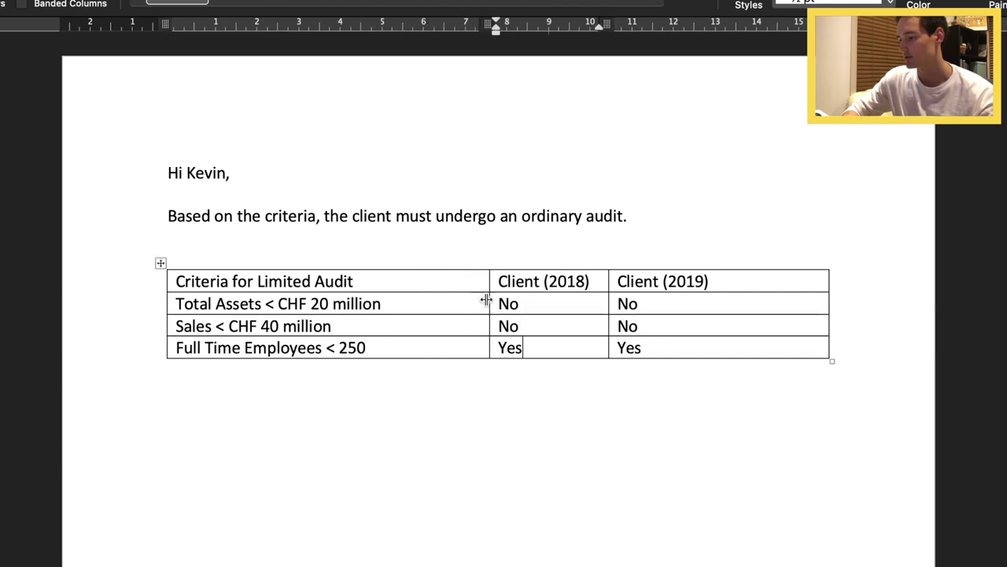
drag(605, 305, 687, 303)
drag(489, 303, 542, 303)
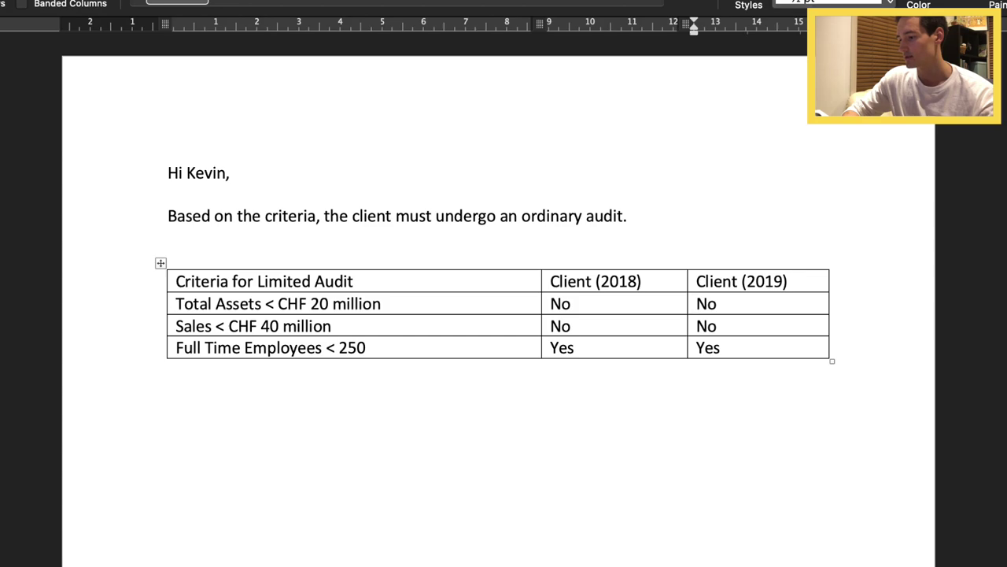
Step: Switch to the financial statement PDFs and verify total assets and total operating income for 2019 and 2018
key(super+Tab)
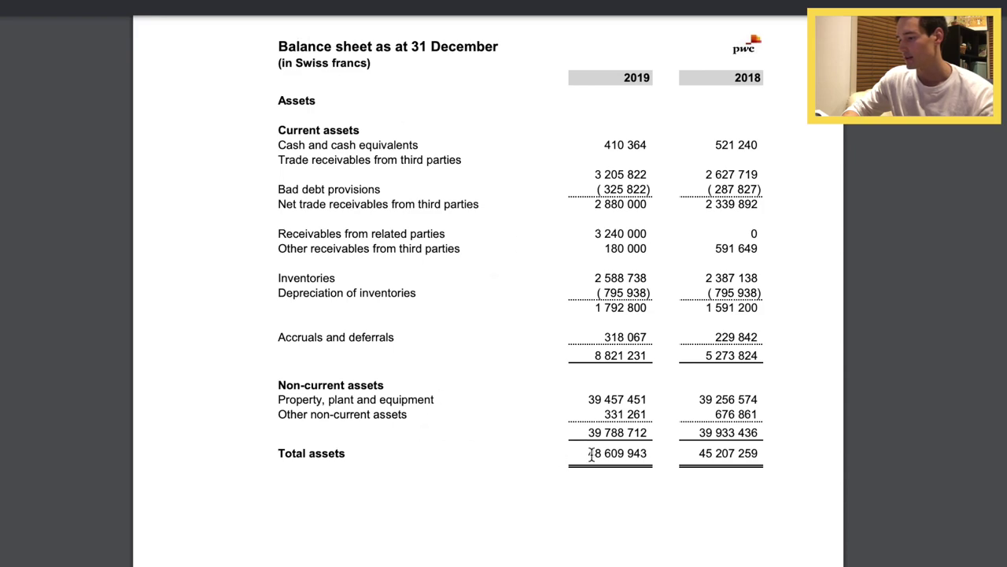
drag(586, 455, 764, 453)
click(784, 465)
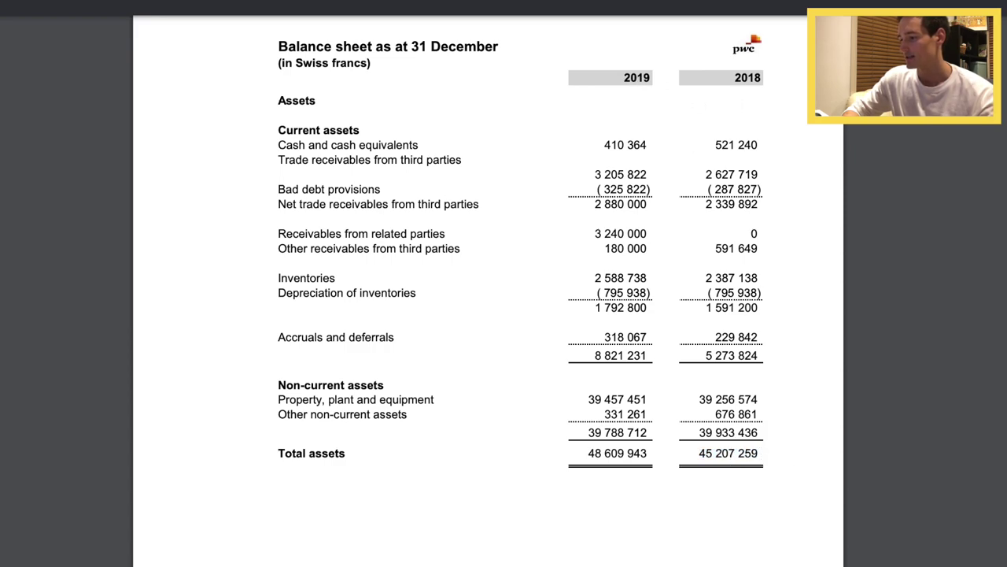
key(Page_Down)
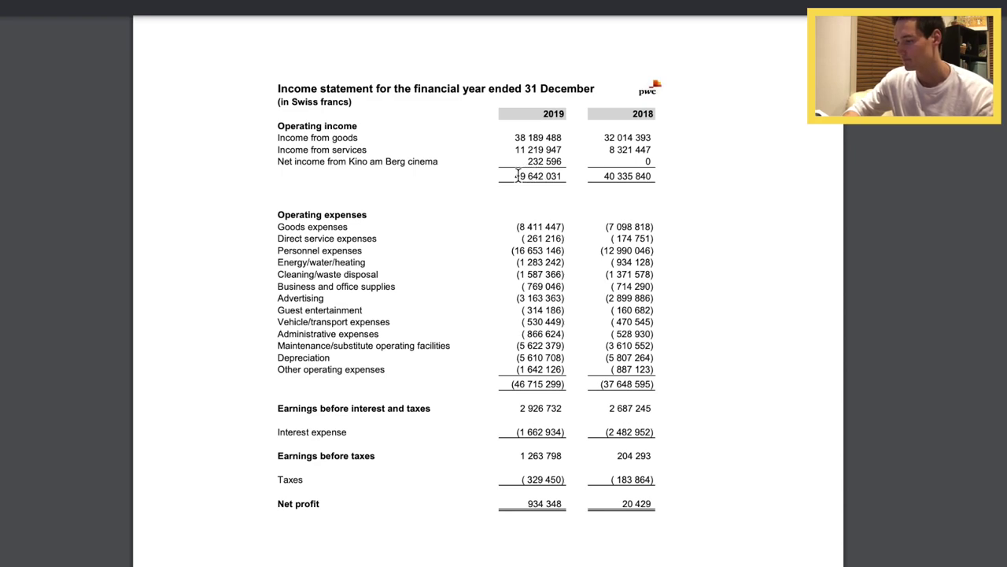
drag(518, 175, 661, 177)
click(706, 209)
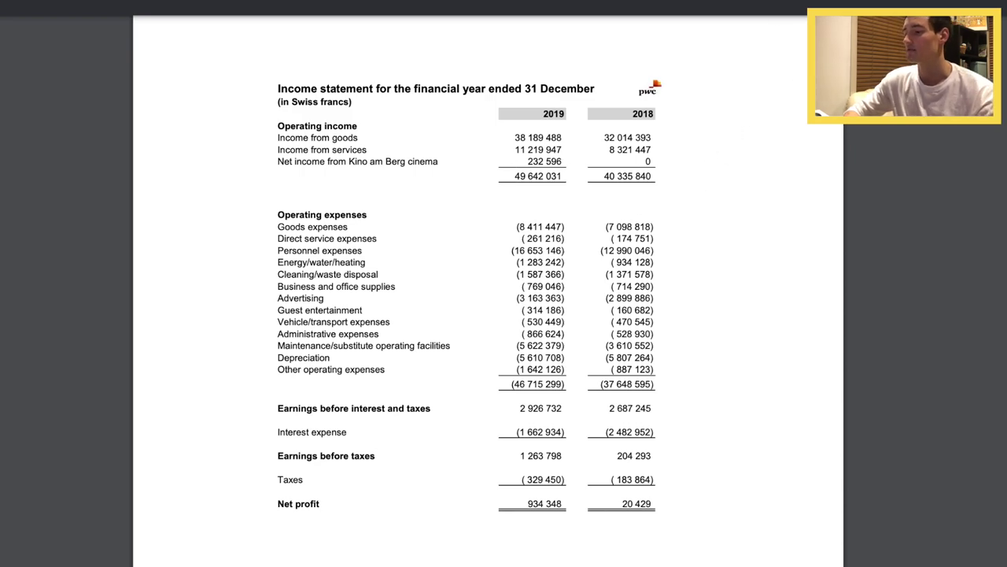
Step: Back in the Word letter, state above the table that the client's financials exceed 2 of the criteria for a Limited Audit for both 2018 and 2019
key(super+Tab)
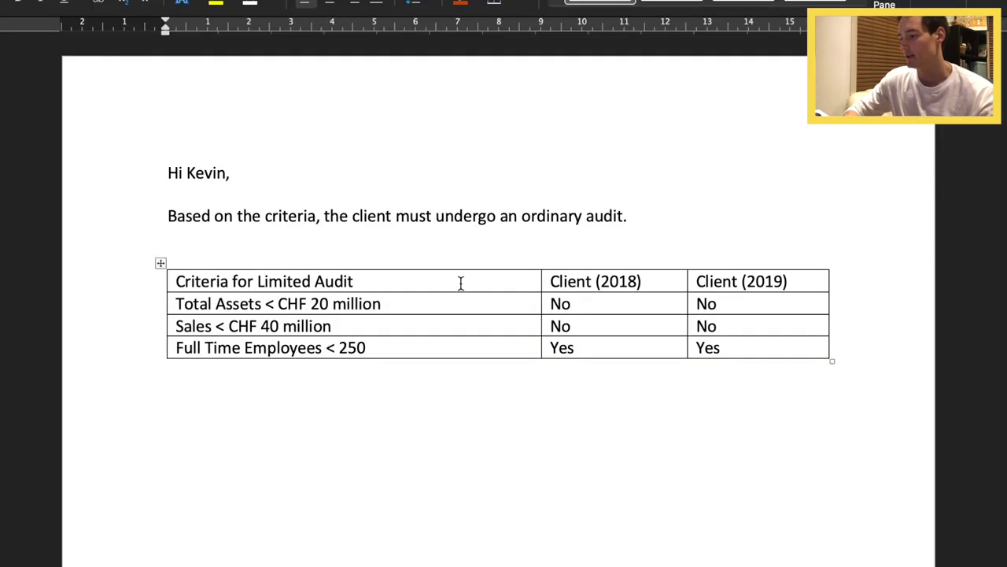
click(659, 243)
key(Return)
text(As per the table be)
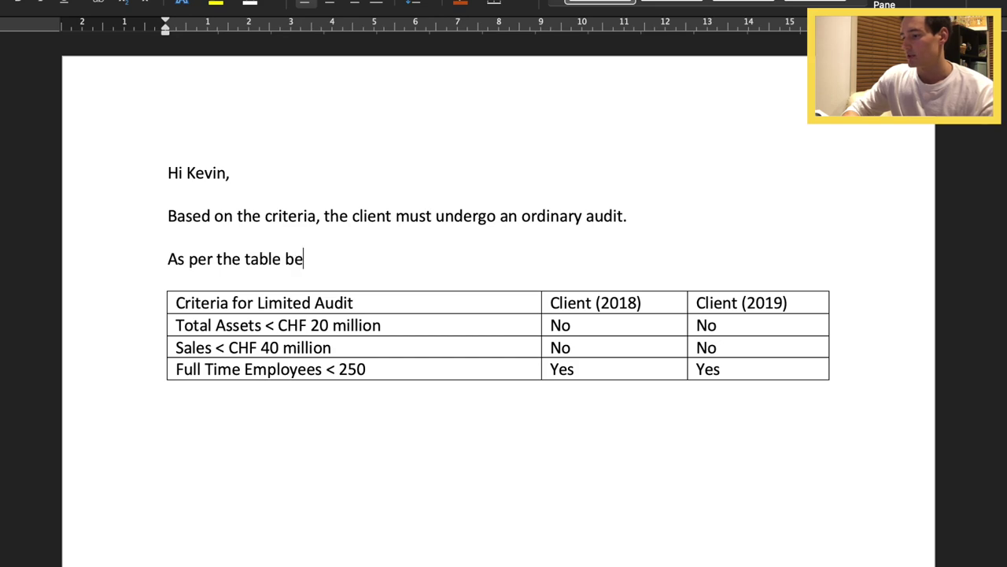
text(low, the client)
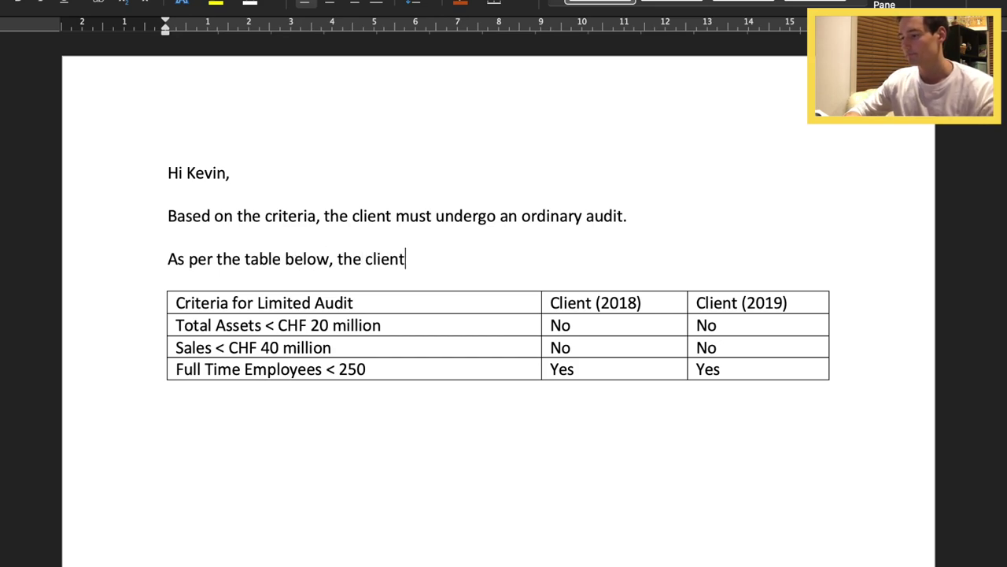
text('s d)
key(BackSpace)
text(fin)
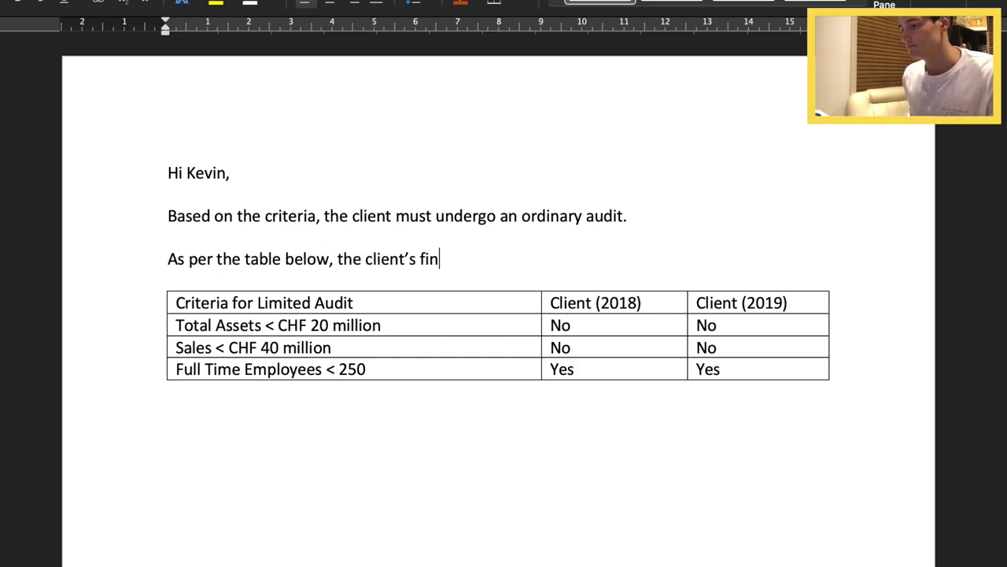
text(ancials show that they )
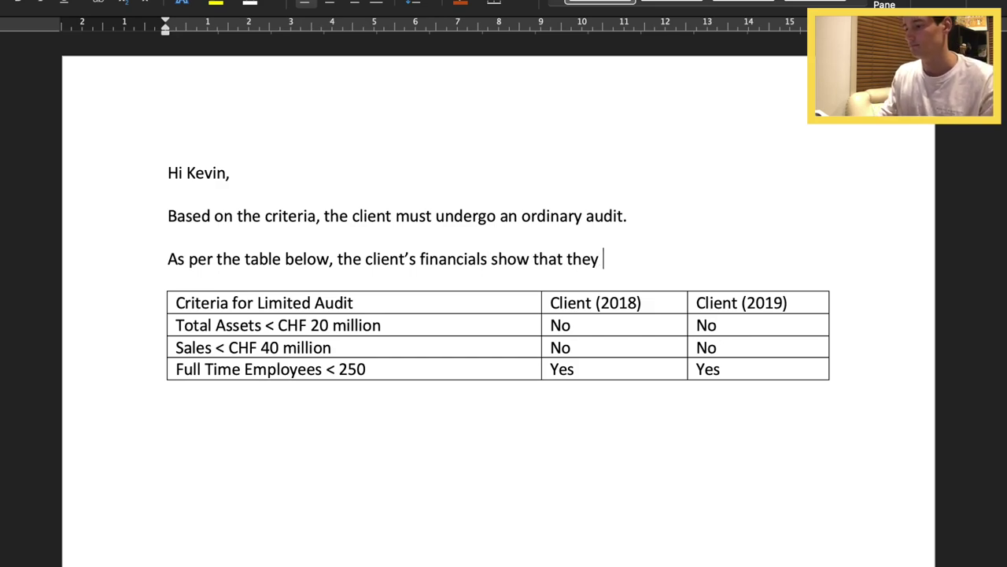
text(exceed 2 of the )
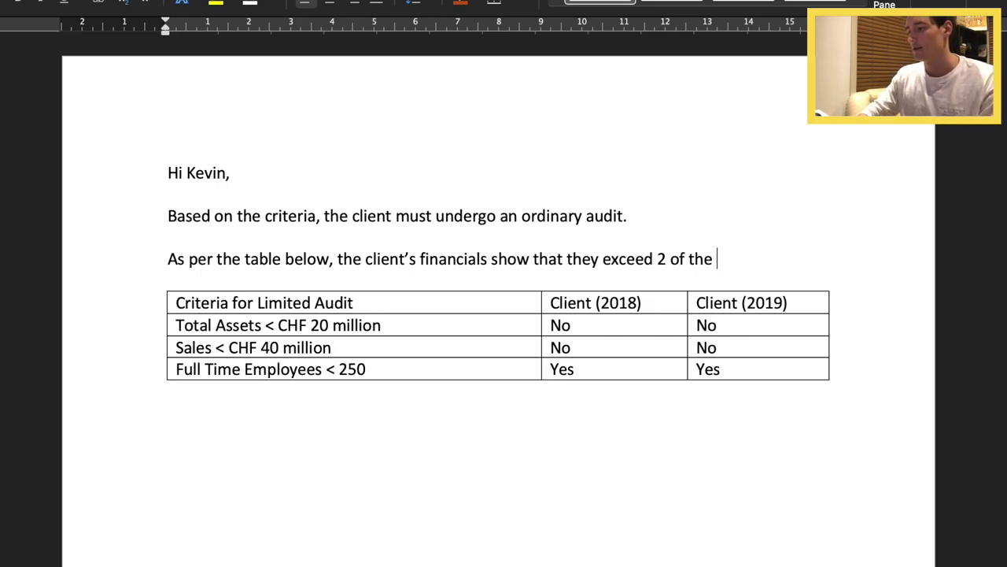
text(criteria for a )
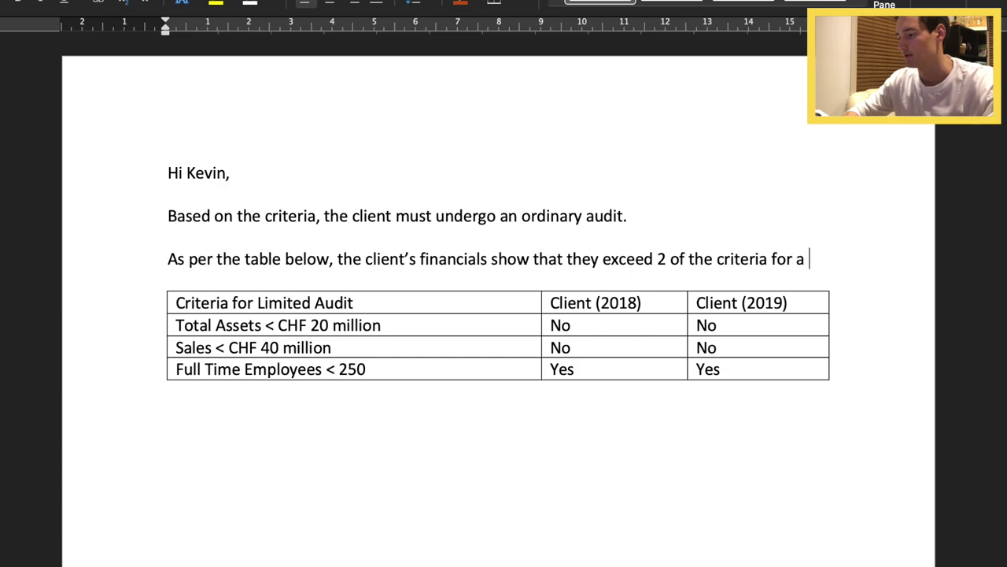
text(Limited Audit for both 2018 and 2)
Step: Complete the paragraph with the sentence "Both Total Assets and Sales were over their respective thresholds."
text(019. Bot)
text(h Total Asset)
text(s and Sales were over t)
text(heir respective th)
text(resh)
text(ho)
key(BackSpace)
key(BackSpace)
text(olds.)
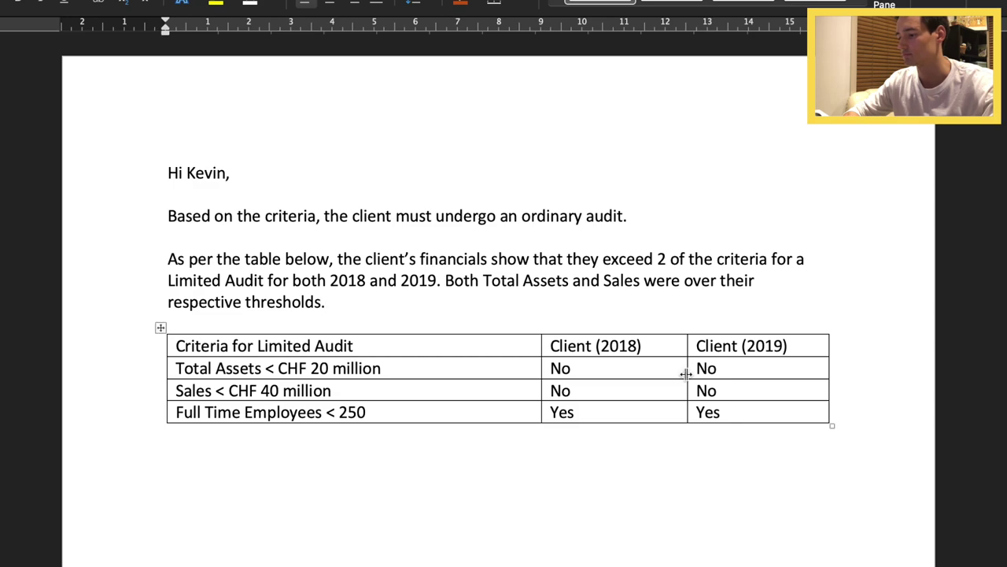
Step: Shade the table's header row dark orange
scroll(603, 384, down, 1)
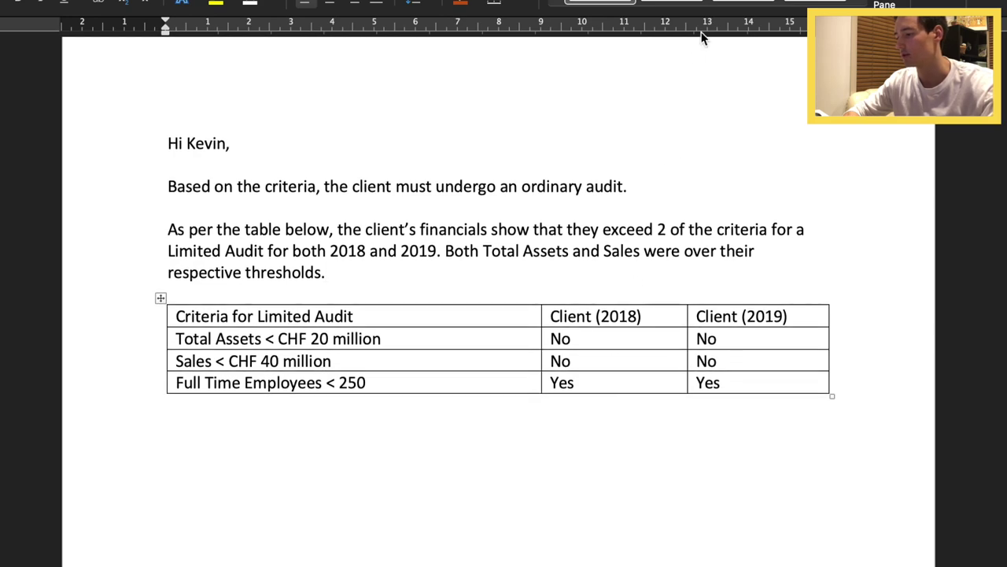
drag(833, 315, 243, 301)
click(461, 2)
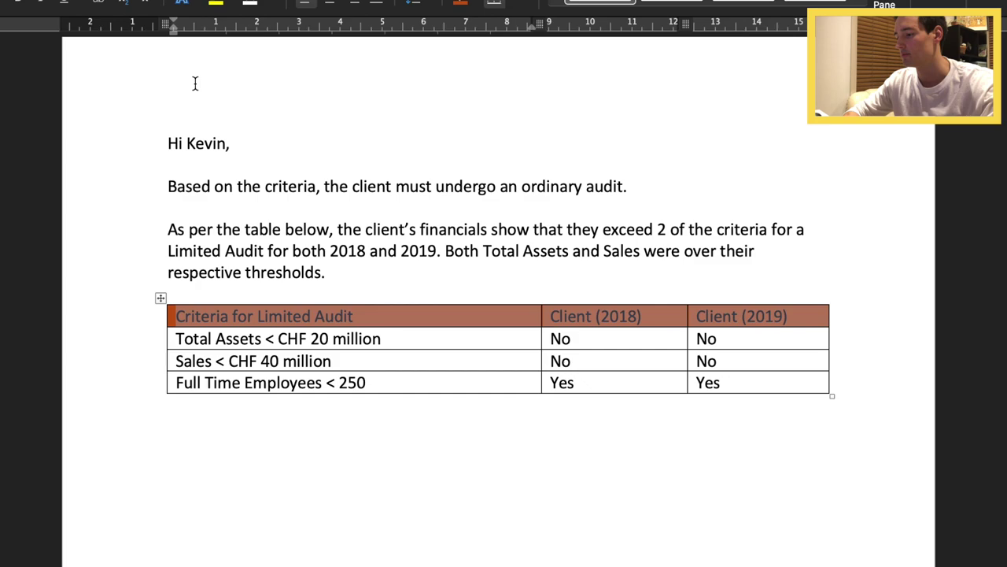
key(Up)
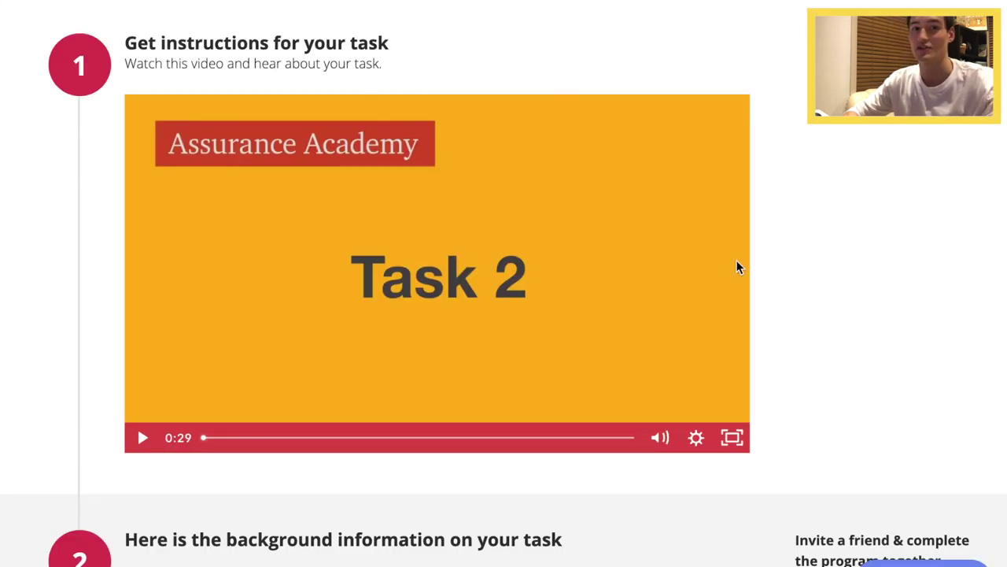
Step: Read the background information for Task 2 on the Forage page, including the aspects covered by the business analysis framework
scroll(882, 373, down, 5)
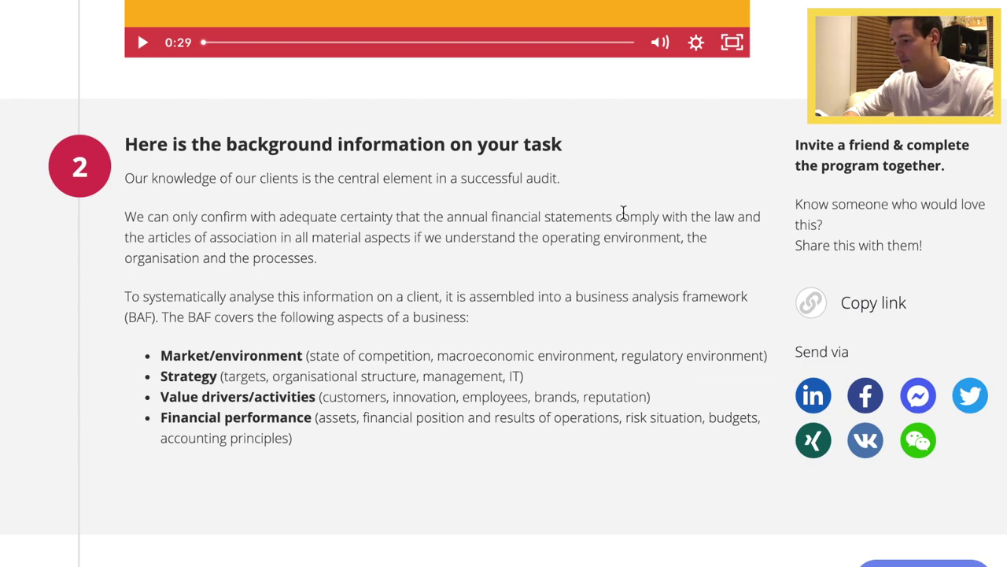
Step: Read the rest of the Task 2 background and the task instructions, including the two questions the PowerPoint slides must answer
scroll(623, 213, down, 1)
scroll(623, 218, down, 1)
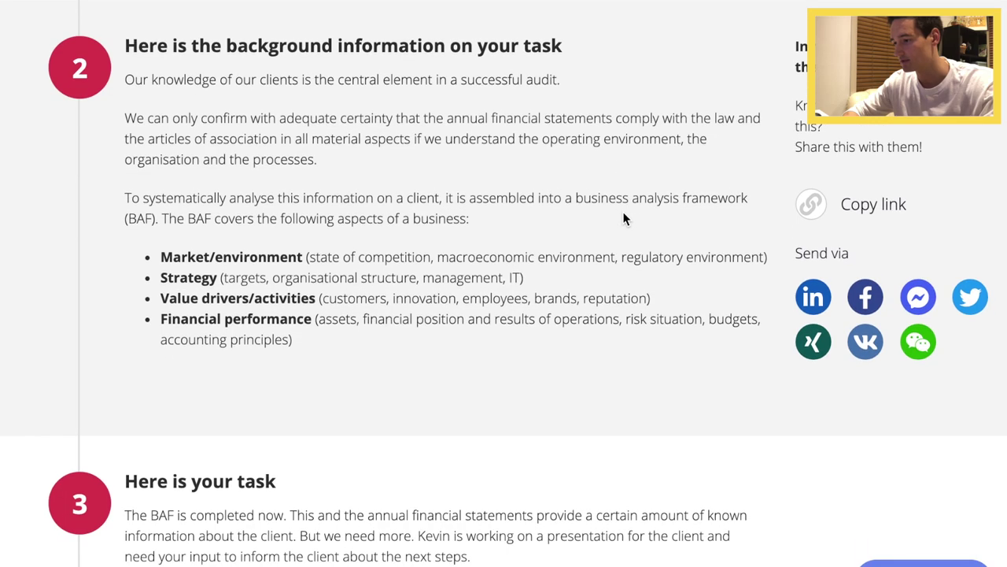
scroll(620, 310, down, 5)
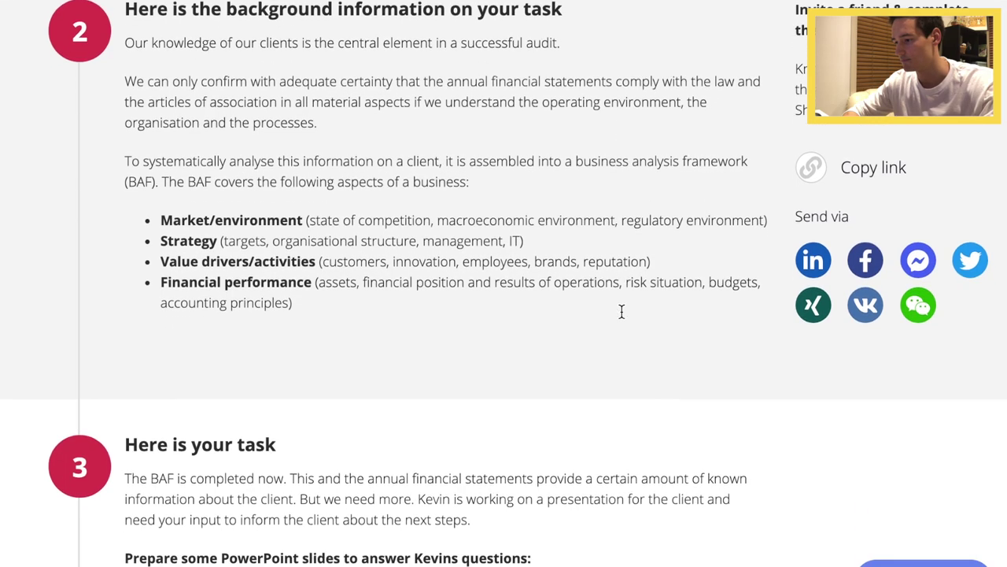
scroll(621, 311, down, 1)
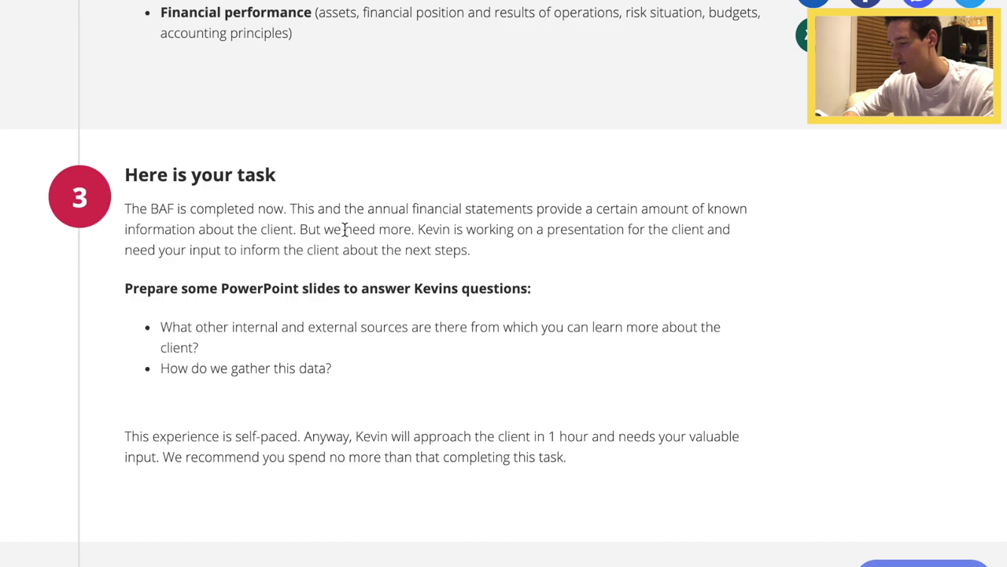
drag(300, 229, 399, 229)
click(410, 229)
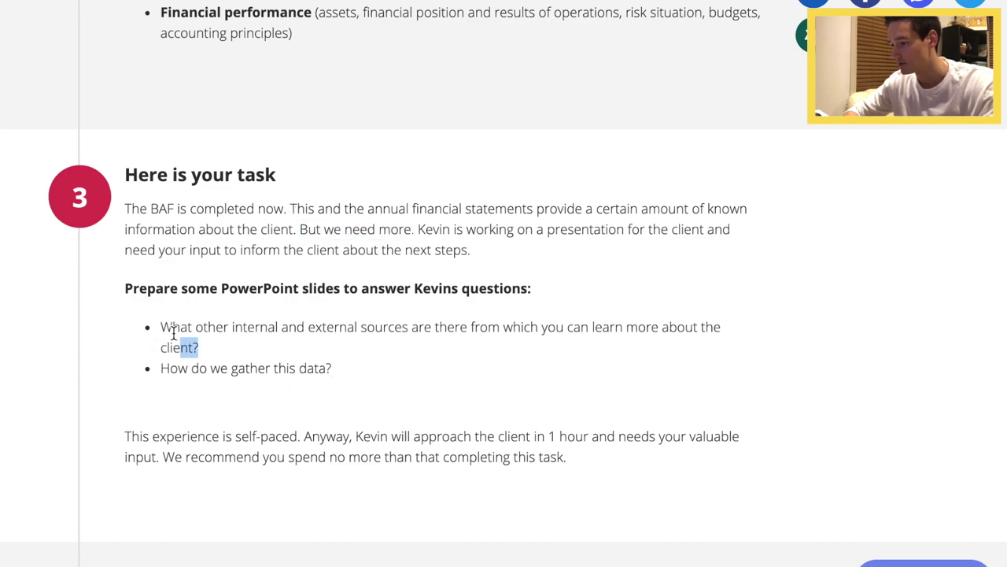
triple_click(202, 333)
drag(339, 373, 194, 370)
click(304, 384)
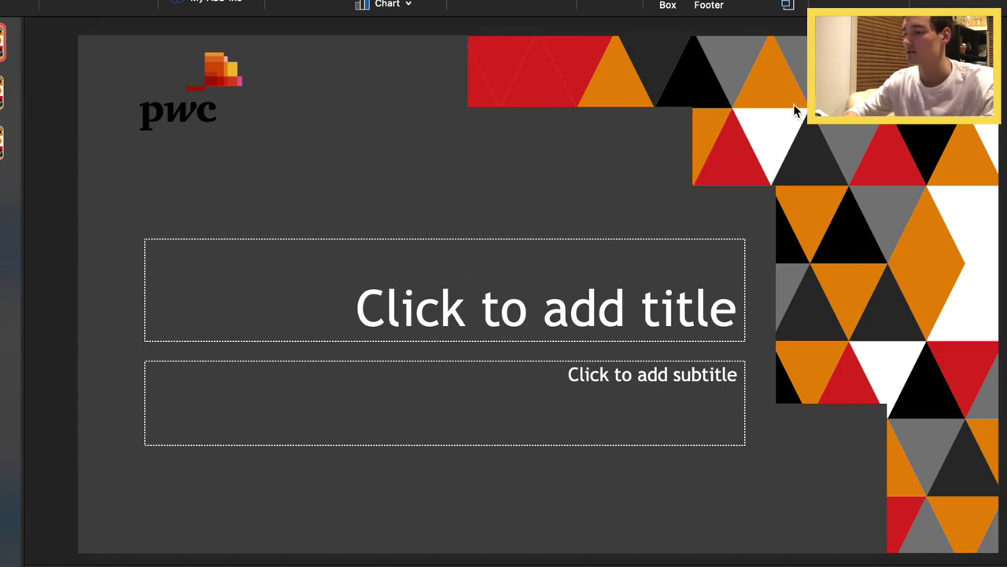
Step: In the PowerPoint presentation, title the opening slide "PwC Strategy & Planning" and add a byline with the author's initials as subtitle
click(481, 305)
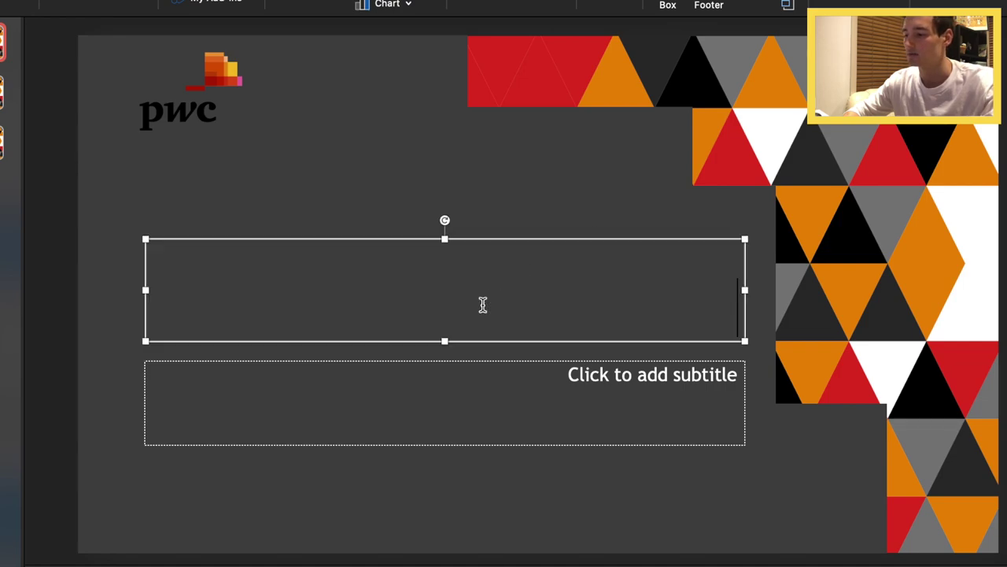
text(Pw)
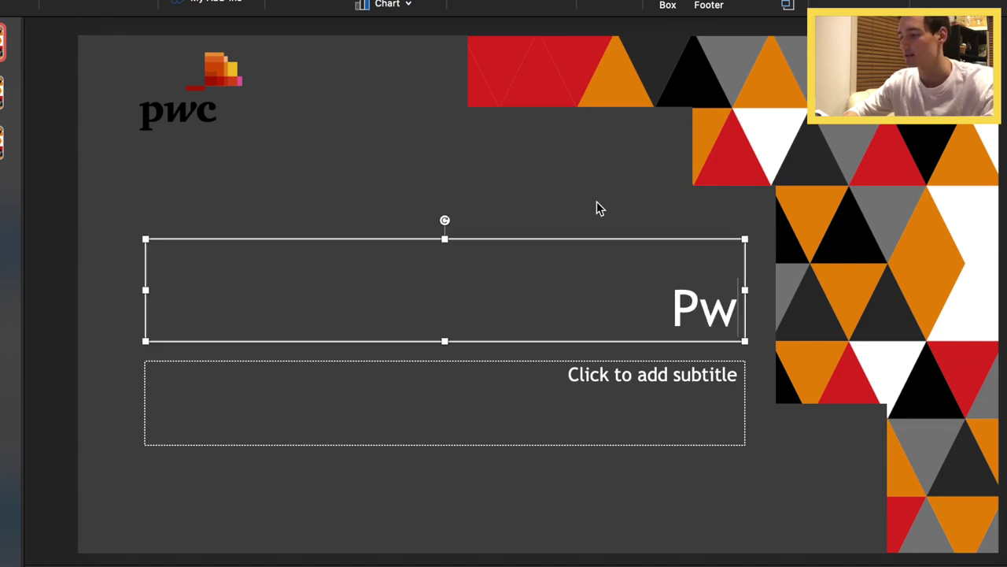
text(C Strategy &)
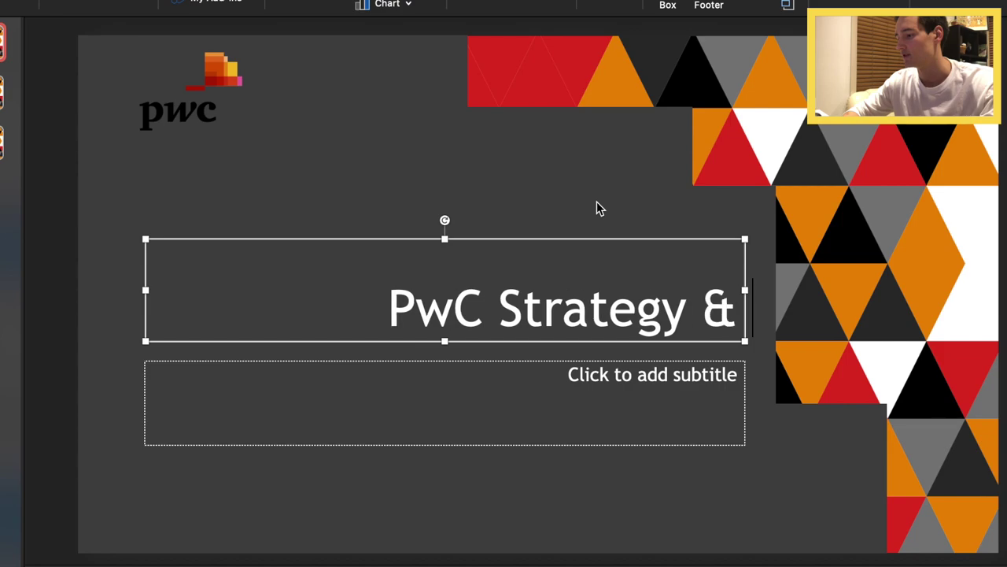
text( Planning)
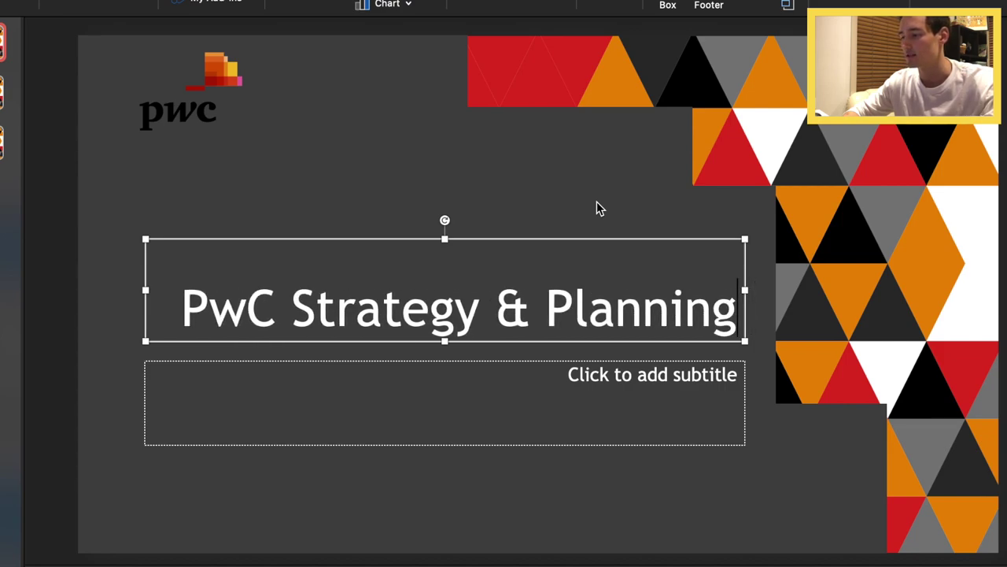
click(640, 381)
text(By AK)
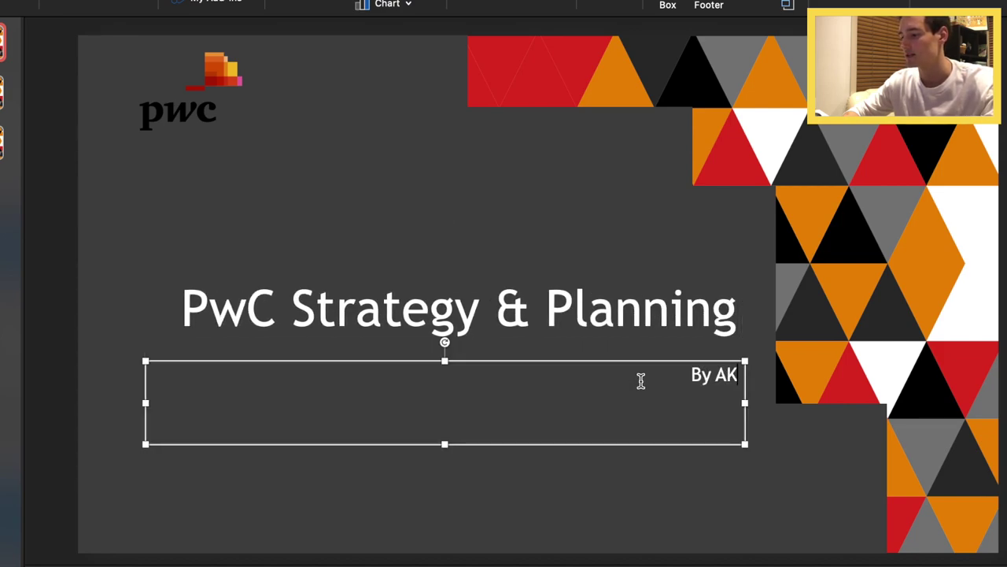
click(815, 490)
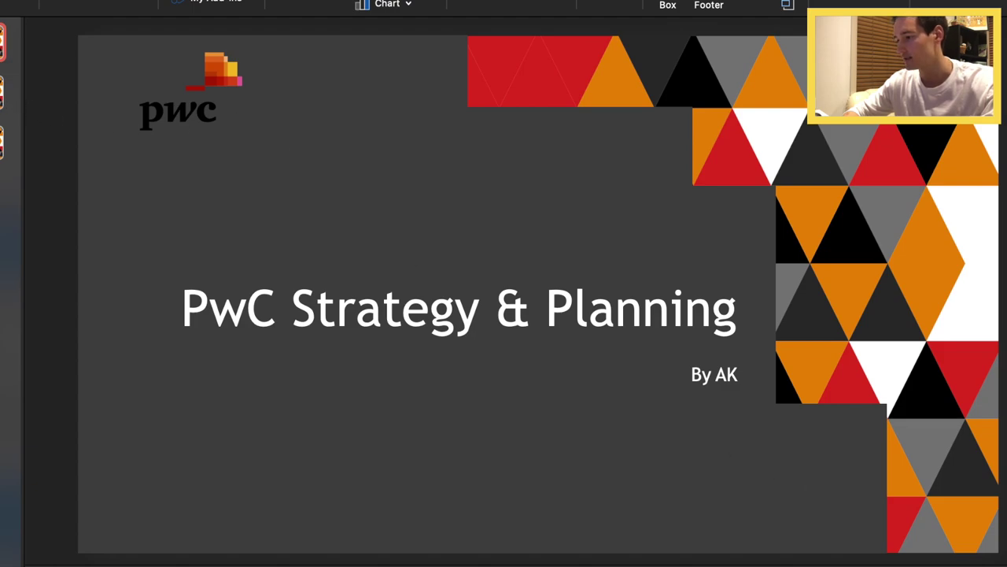
Step: Title the second slide "Learning About the Client"
click(4, 95)
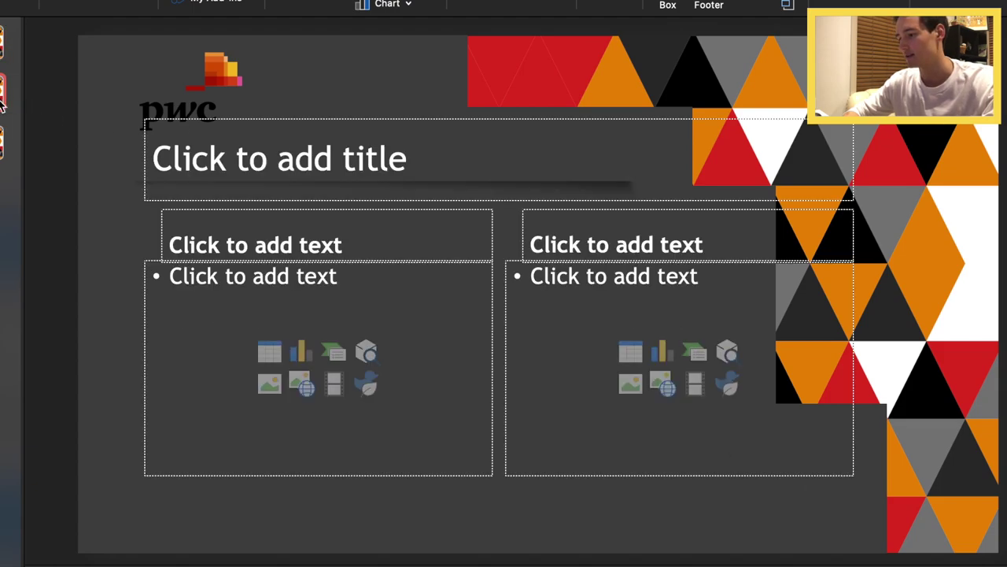
click(289, 151)
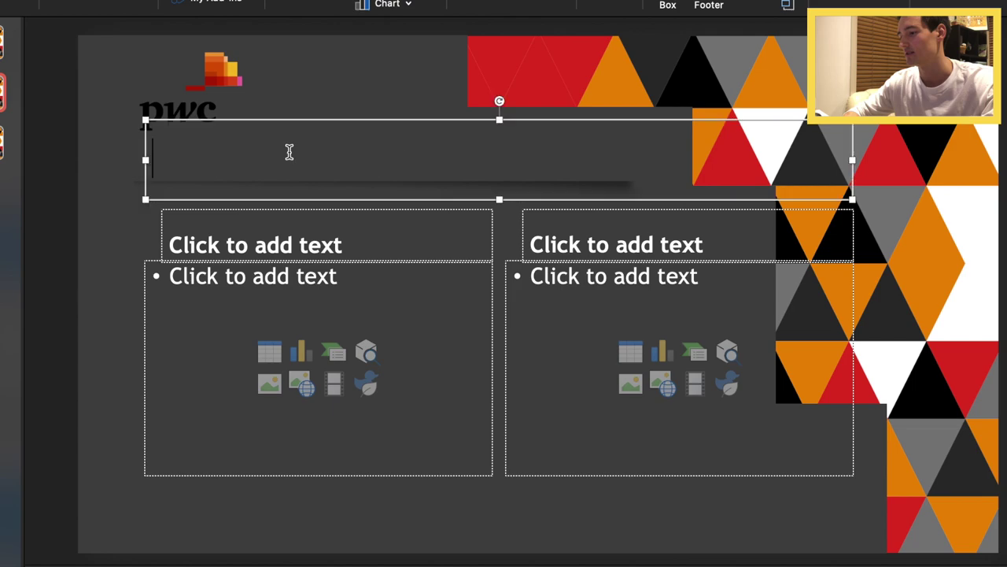
text(Learning Abou)
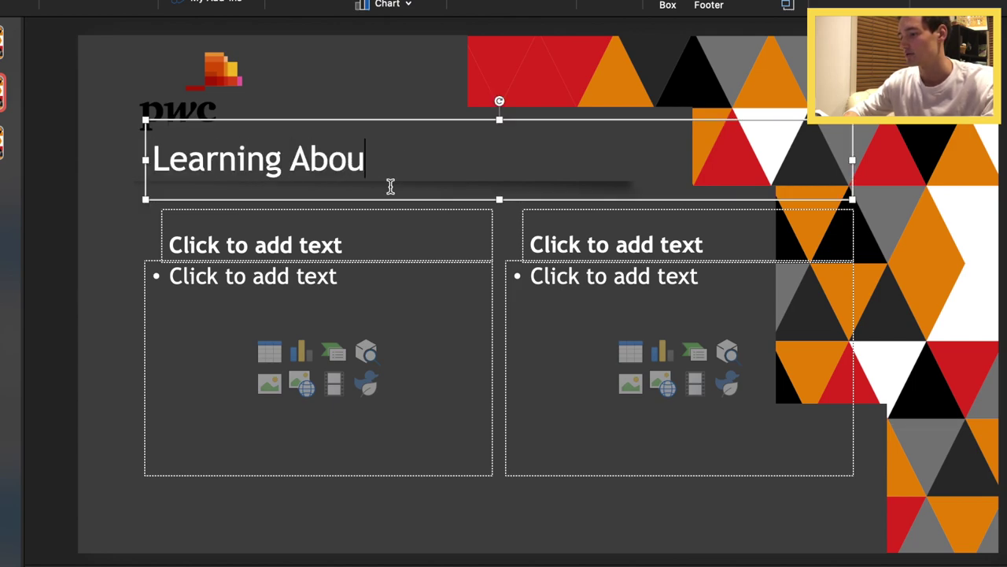
text(t the Client)
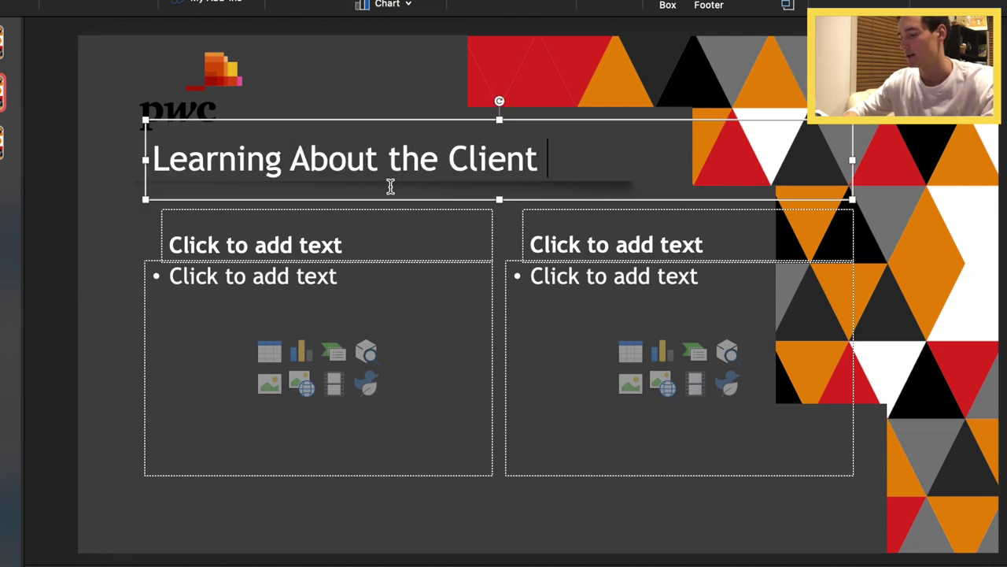
Step: Head the second slide's two columns "Internal Sources" and "External Sources"
click(240, 243)
text(I)
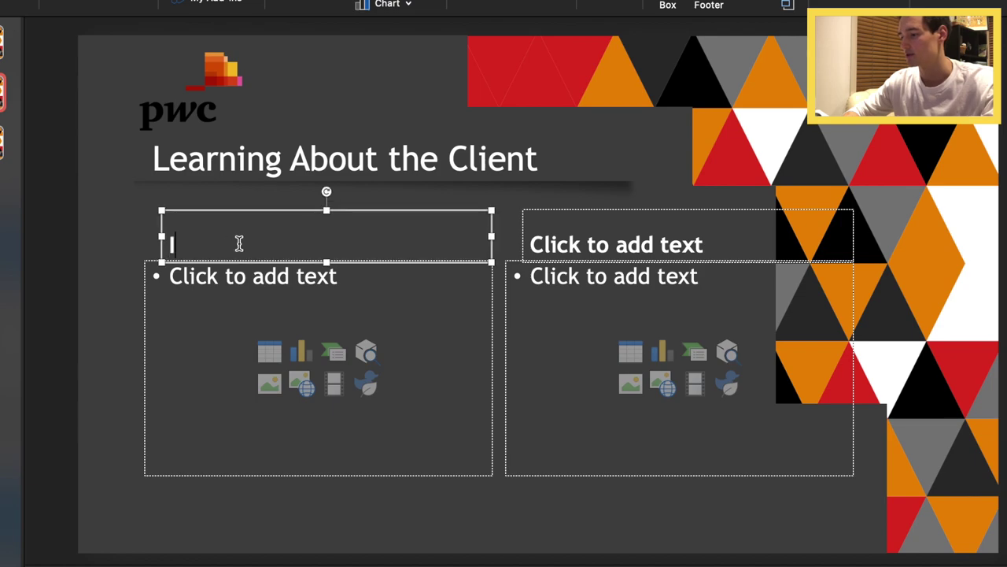
text(nternal Sources)
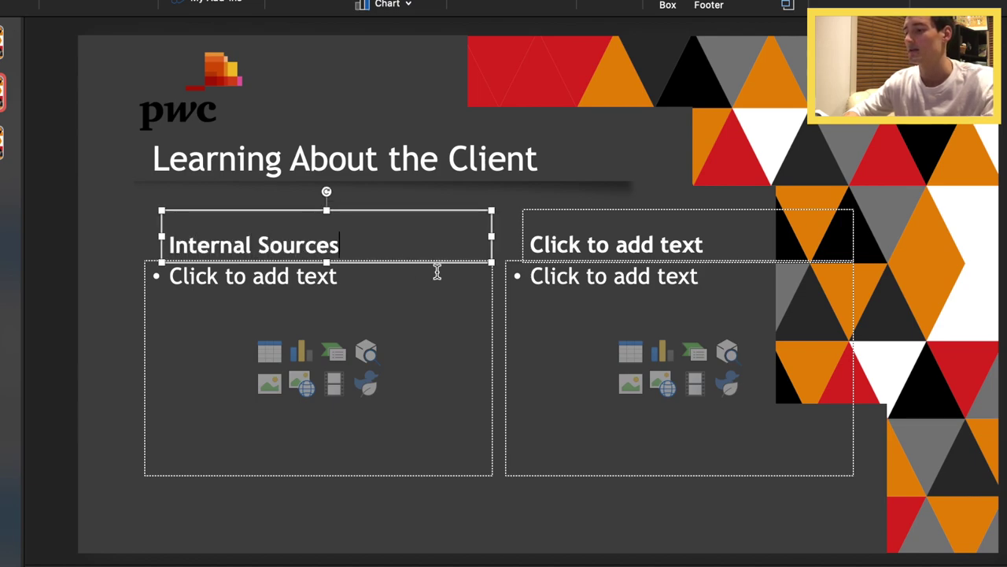
click(532, 245)
text(External S)
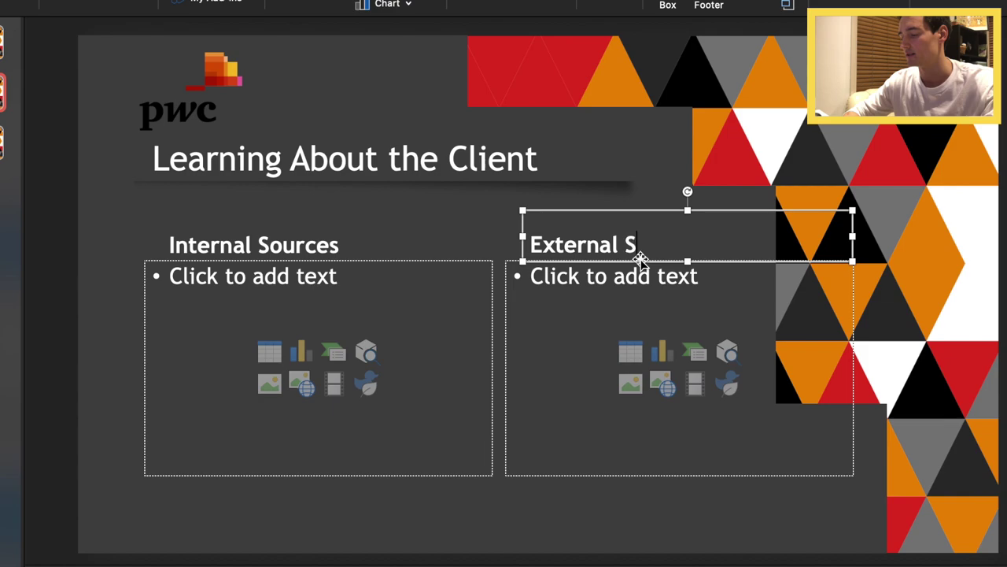
text(ources)
Step: Colour both column headings, Internal Sources and External Sources, orange
click(364, 246)
drag(382, 245, 167, 245)
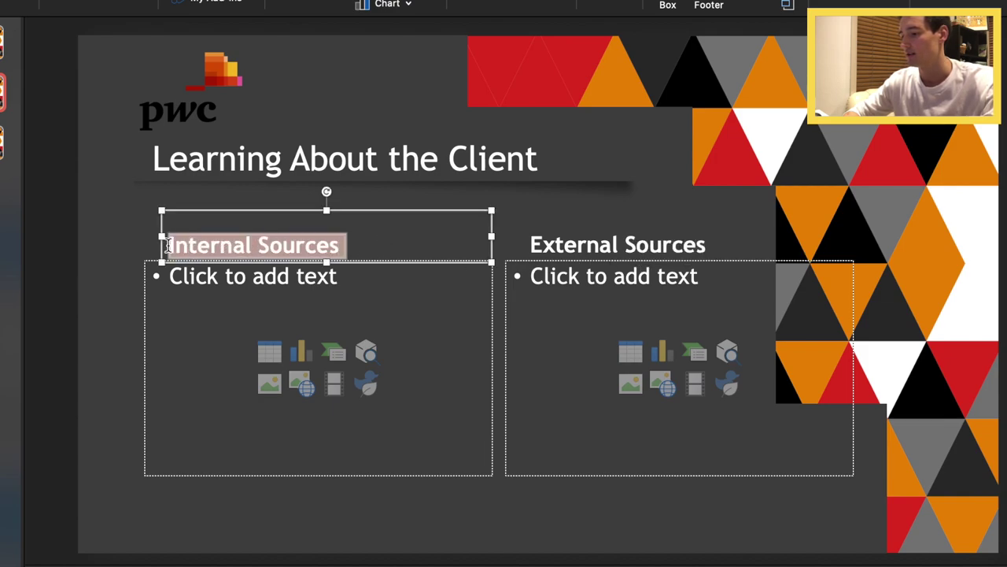
click(379, 1)
click(378, 4)
click(590, 236)
triple_click(590, 236)
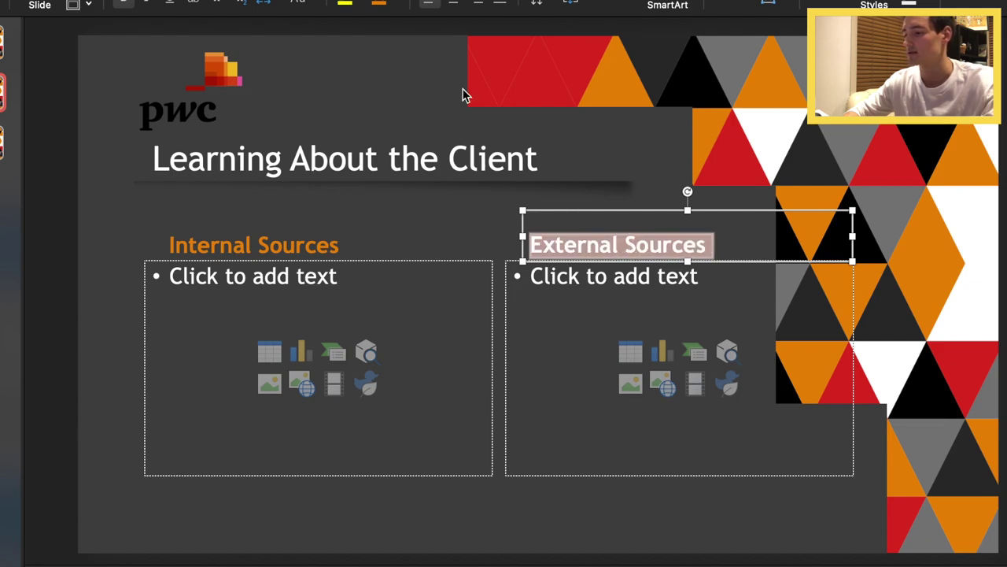
click(378, 4)
Step: Enter "CFO/CEO & Management" as the first bullet under Internal Sources
click(347, 276)
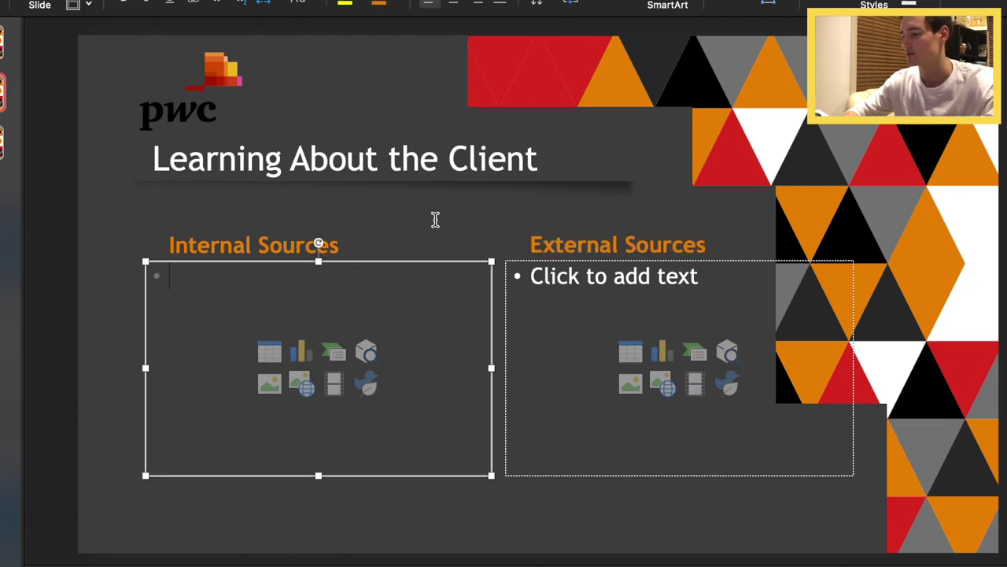
text(C)
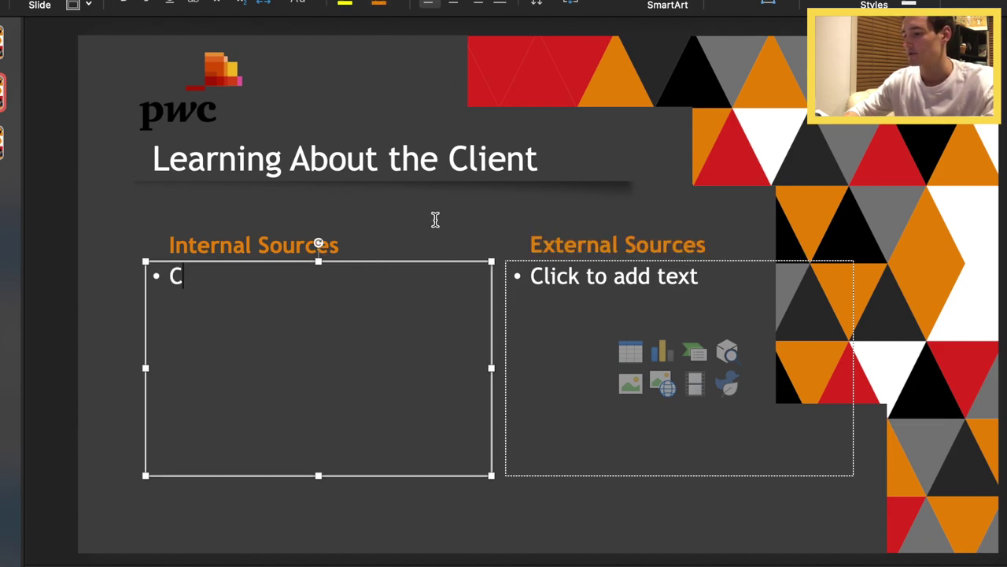
text(FO/CEO)
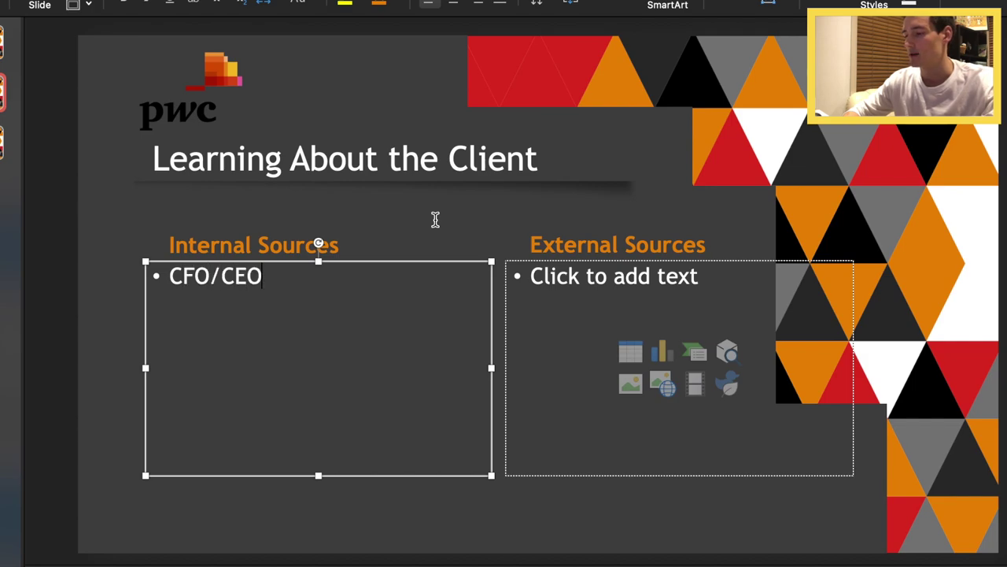
text( & Management)
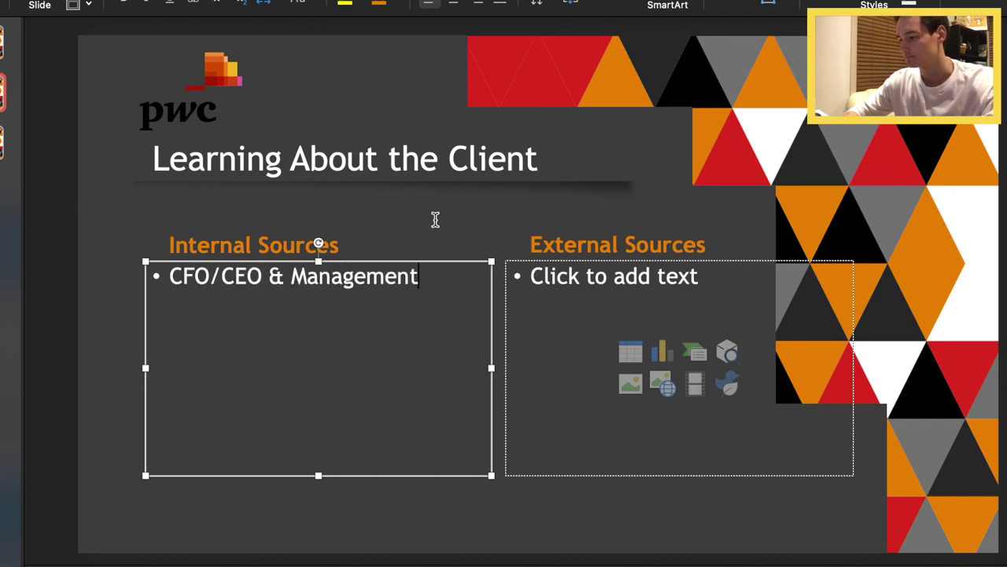
key(Return)
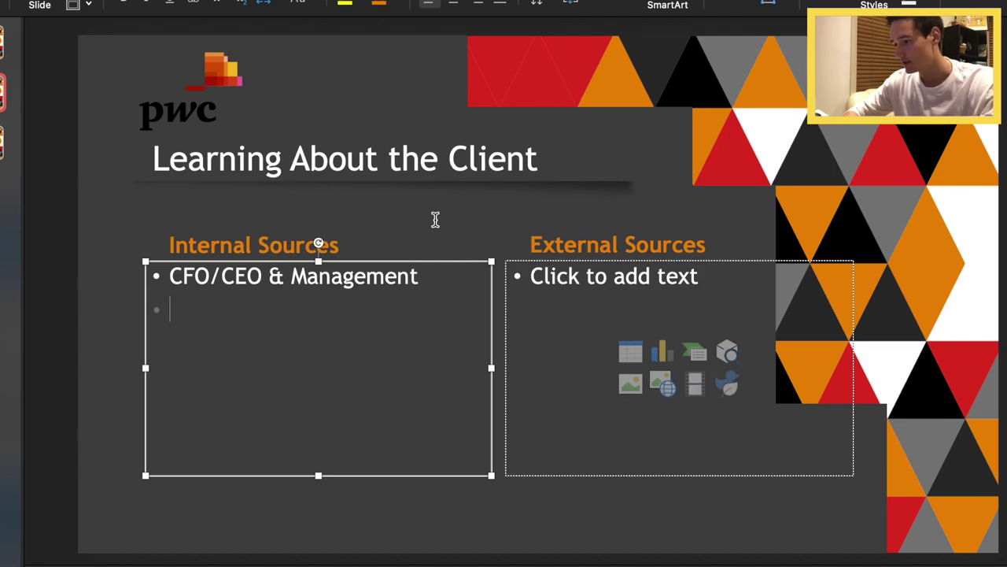
Step: Add "Records of Exec. Board" as the second bullet under Internal Sources
text(REd)
key(BackSpace)
key(BackSpace)
text(e)
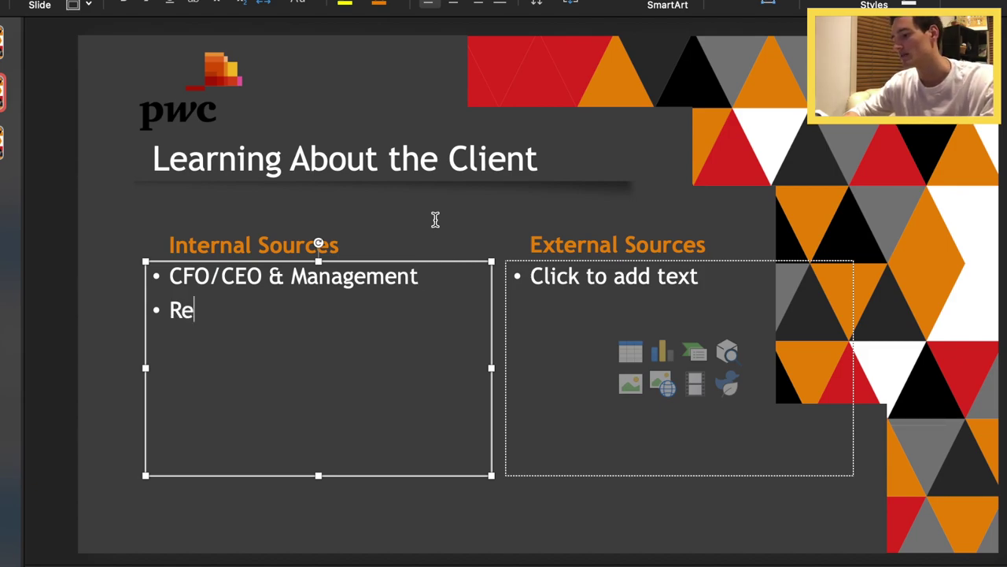
text(cords of Exe)
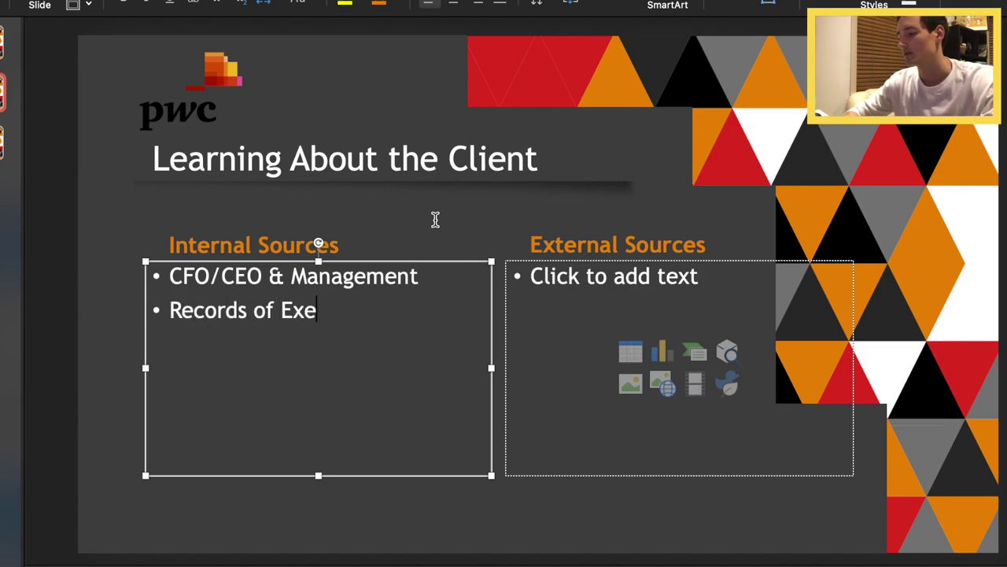
text(c. Boar)
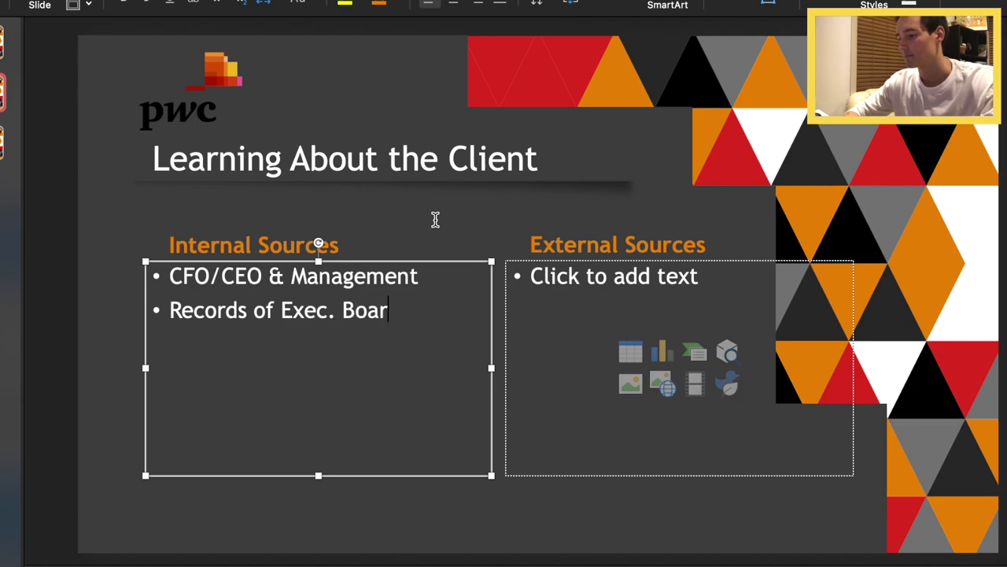
text(d)
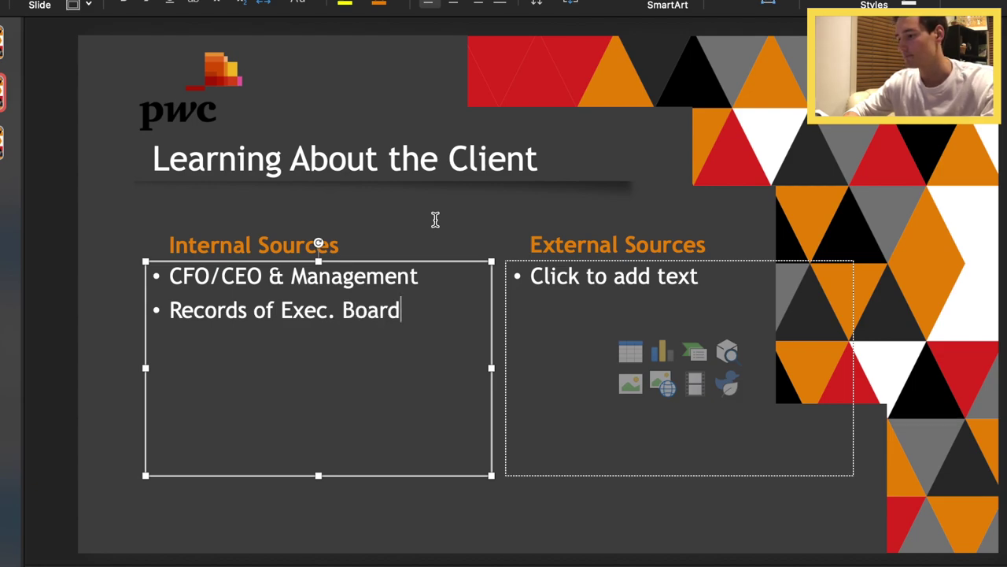
Step: Add the bullets "Records of Board of Directors" and "Future Business plan" to the Internal Sources list
key(Return)
text(Records of)
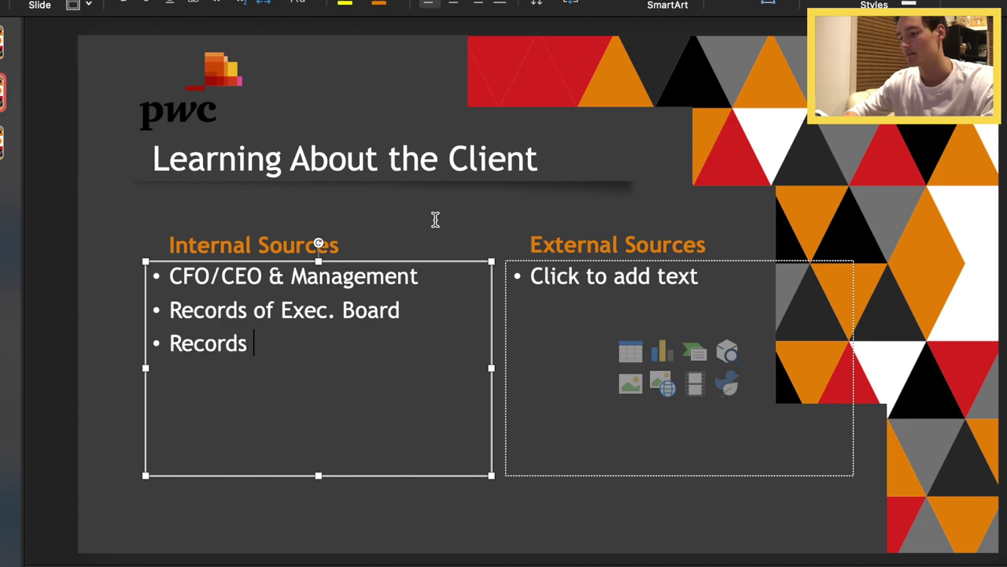
text(ard of Directors )
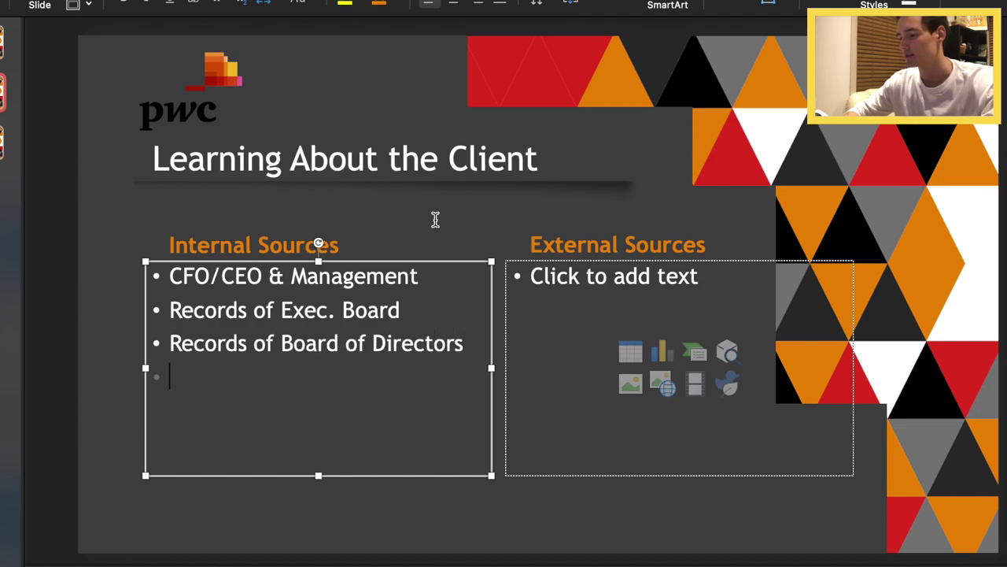
text(Future Bu)
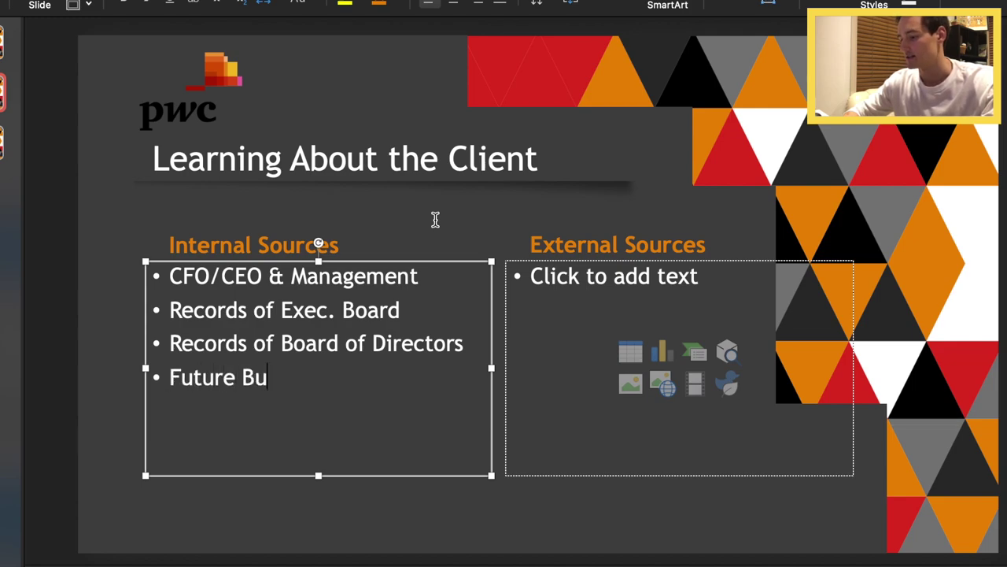
text(siness plan)
key(Return)
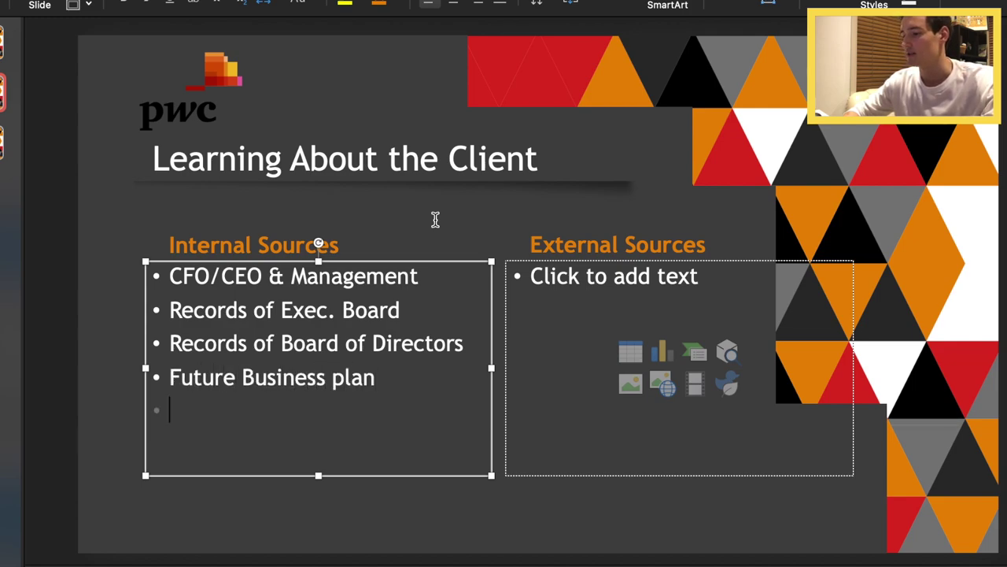